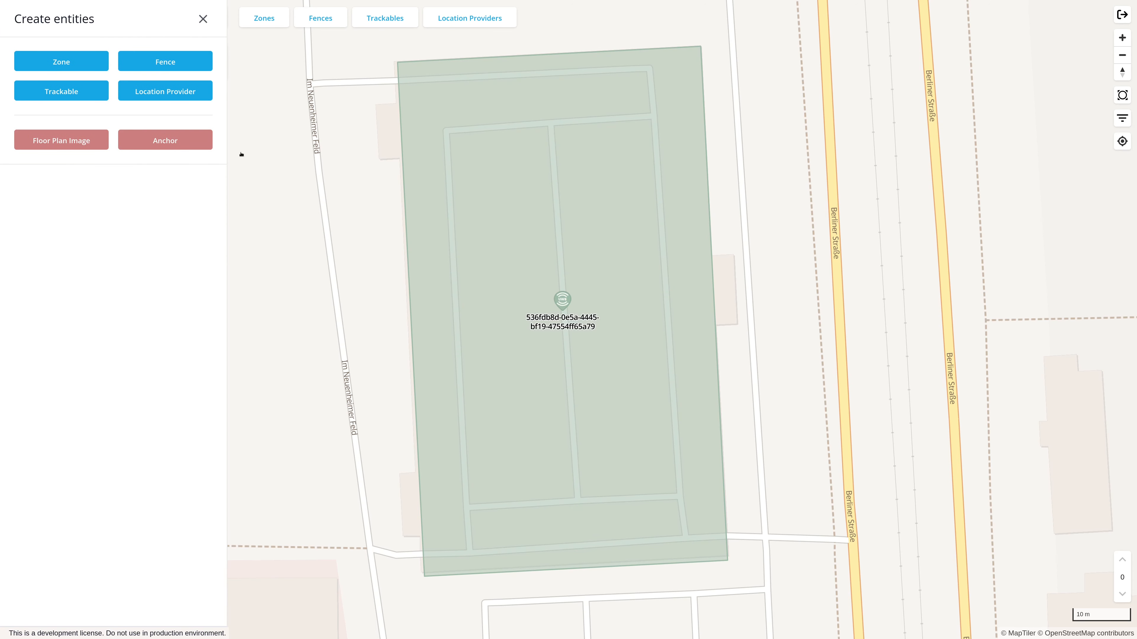
Start creating a new anchor entity and name it "Anchor 001"
left_click(203, 19)
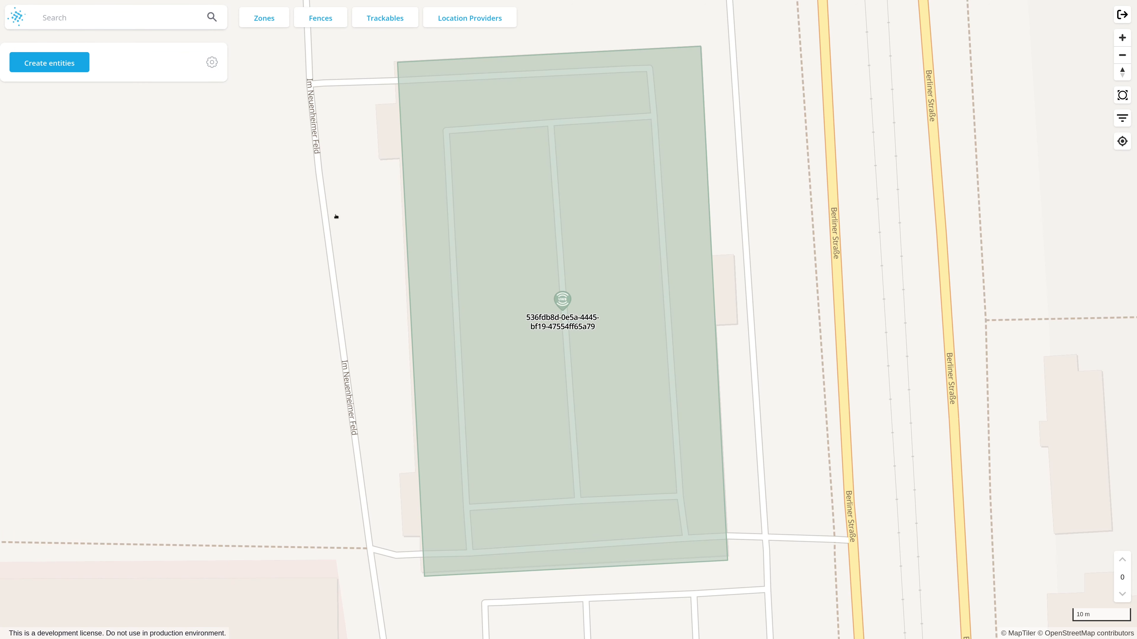
left_click(60, 67)
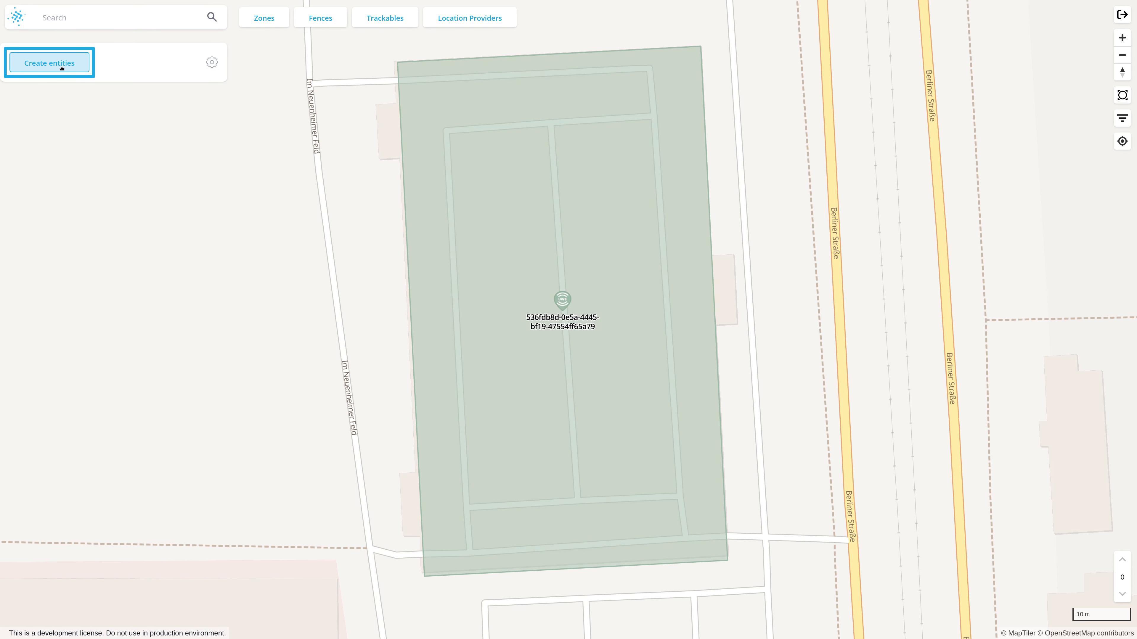
left_click(168, 145)
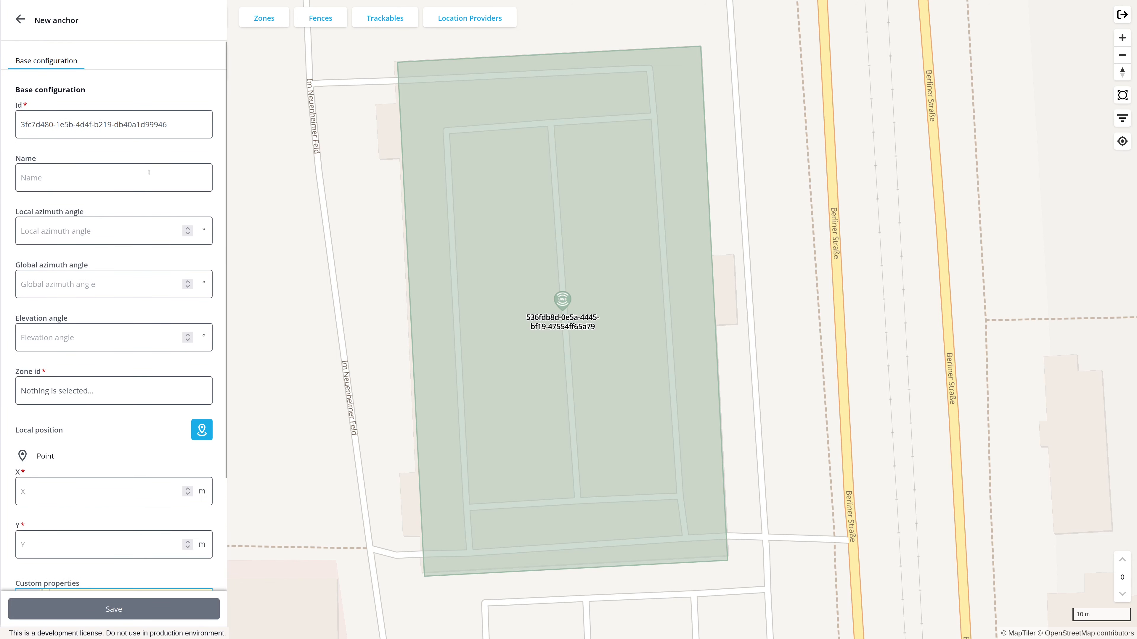
left_click(149, 173)
type("Anchor 001")
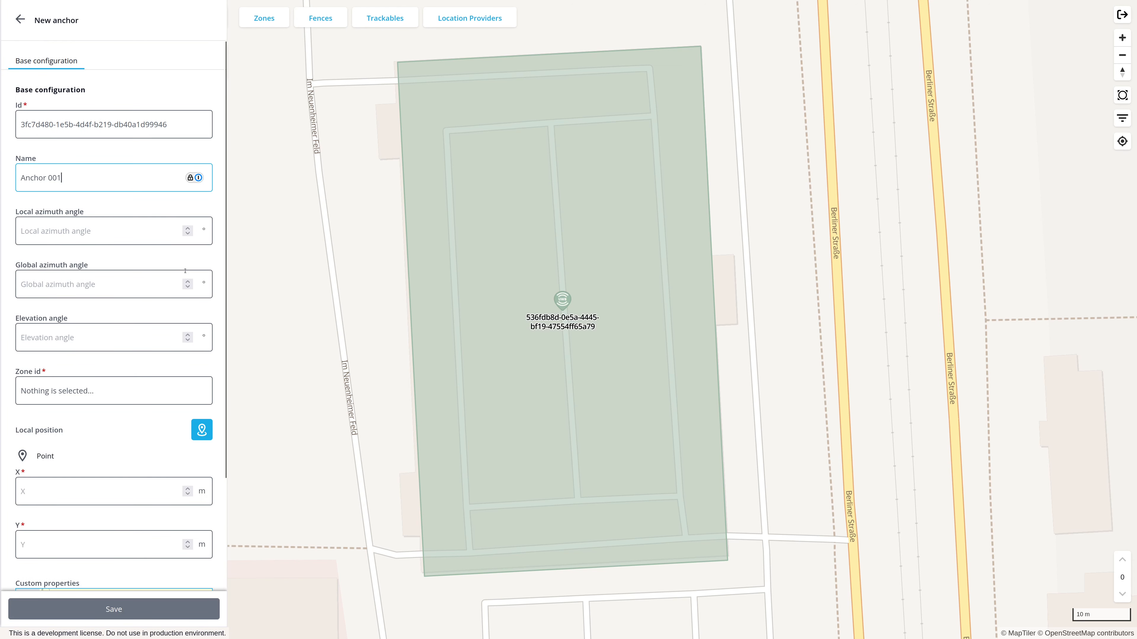
Assign the anchor to zone 536fdb8d-0e5a-4445-bf19-47554ff65a79 and place its local position at the zone's northwest corner, about X -25.85 m, Y 43.88 m
left_click(162, 387)
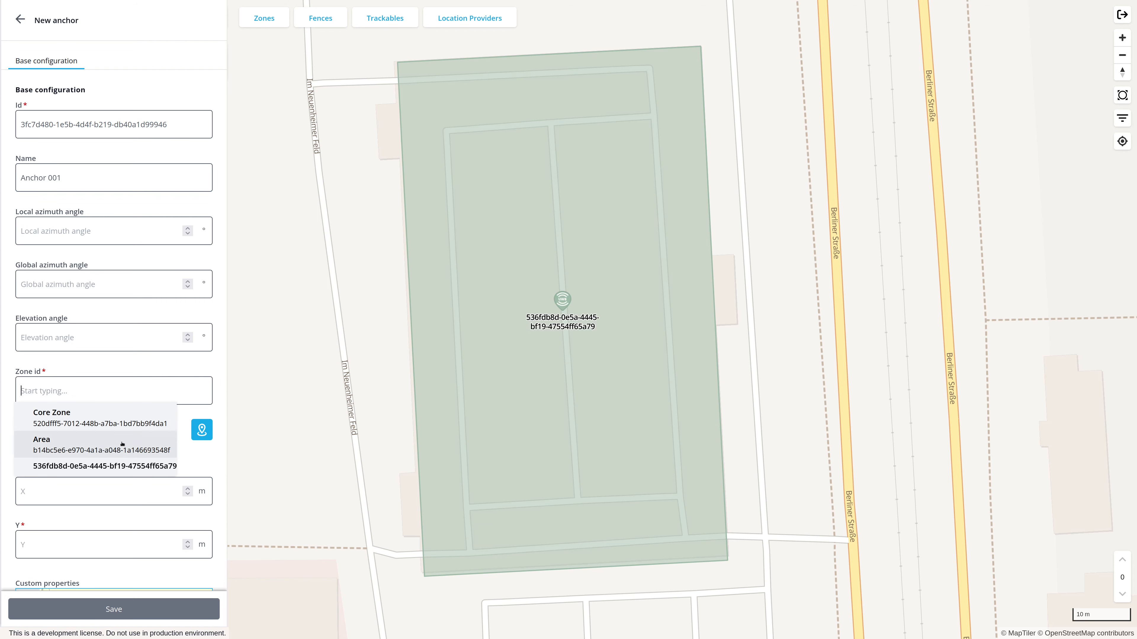
left_click(117, 465)
scroll(220, 386, "down", 3)
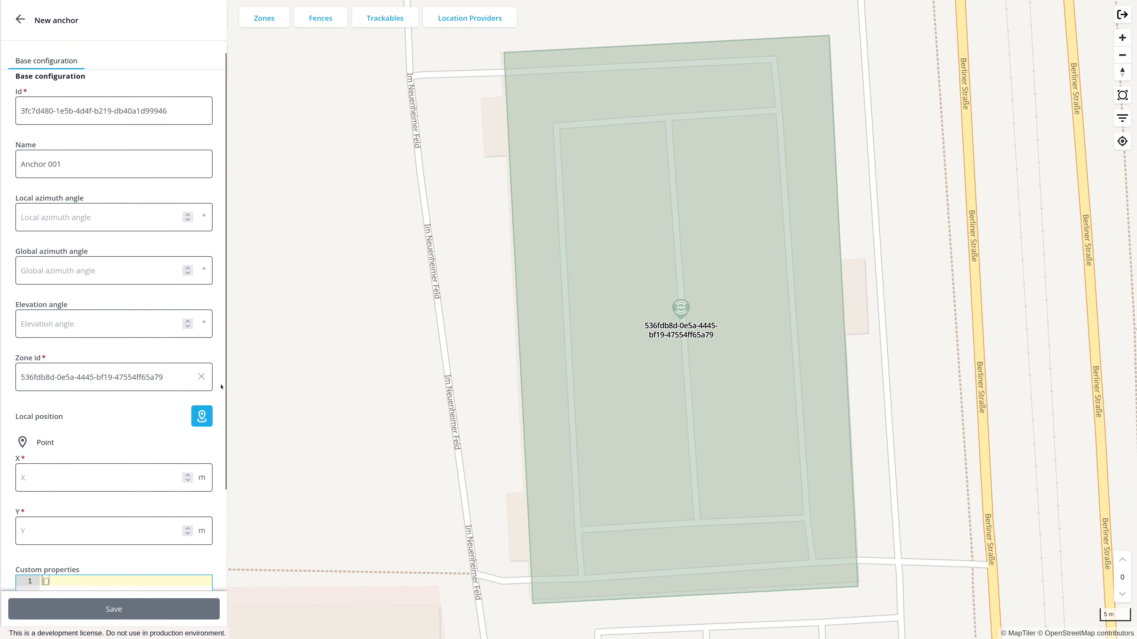
left_click(203, 302)
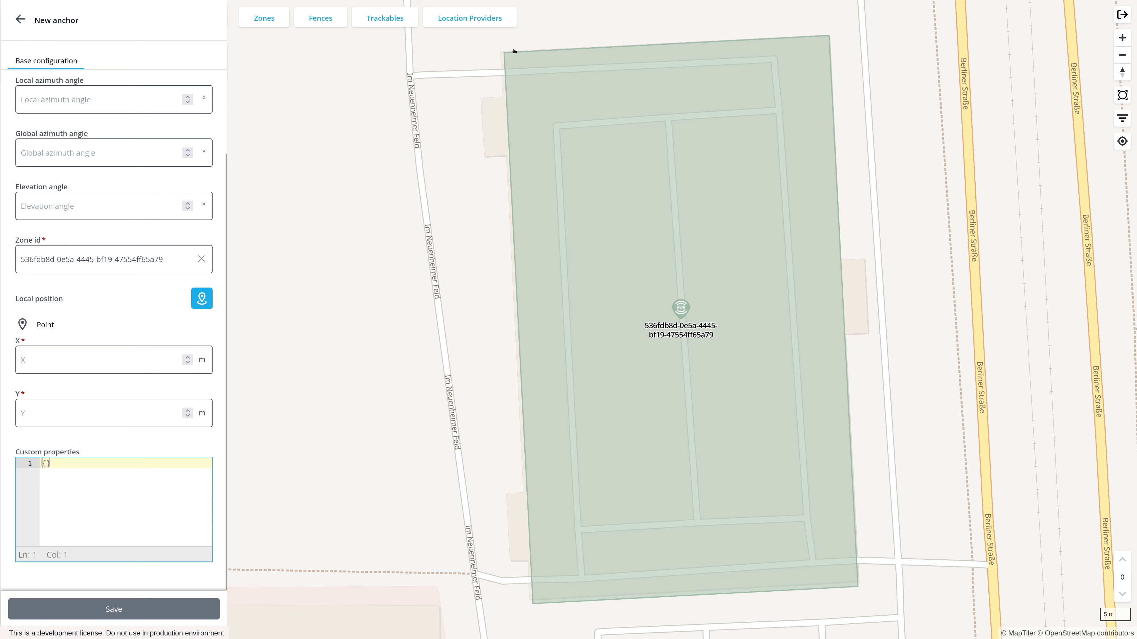
left_click(505, 53)
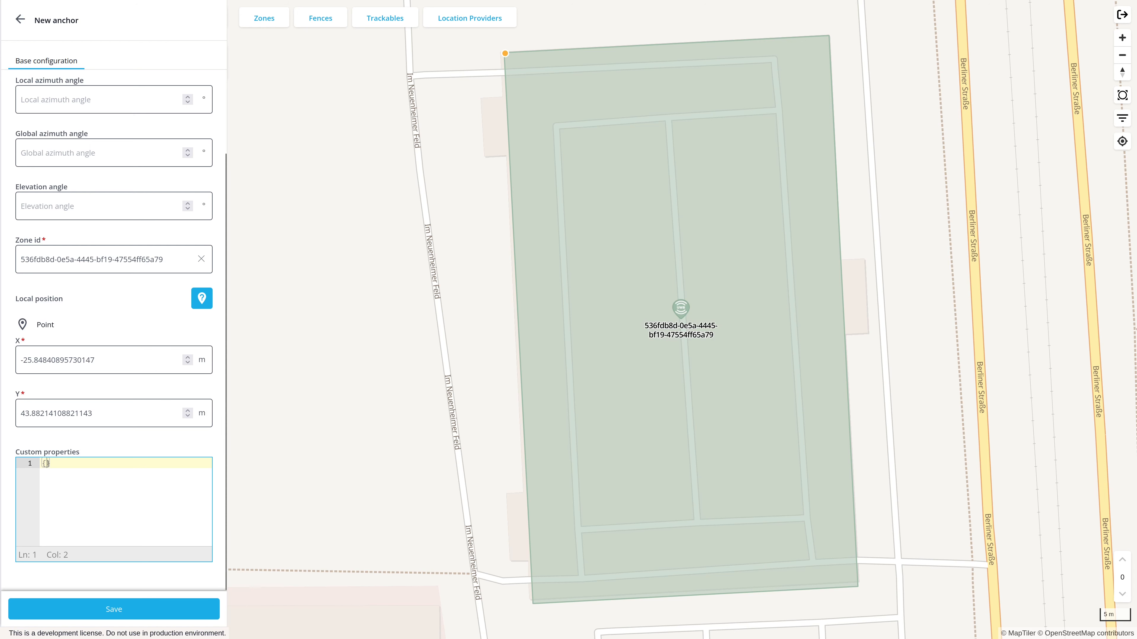
Add the custom properties "com.flowcate.distance": 12.5 and "com.flowcate.horizontal_range": 80 to the anchor
key("Return")
type("\"com.flowcate.distance\": 12.5")
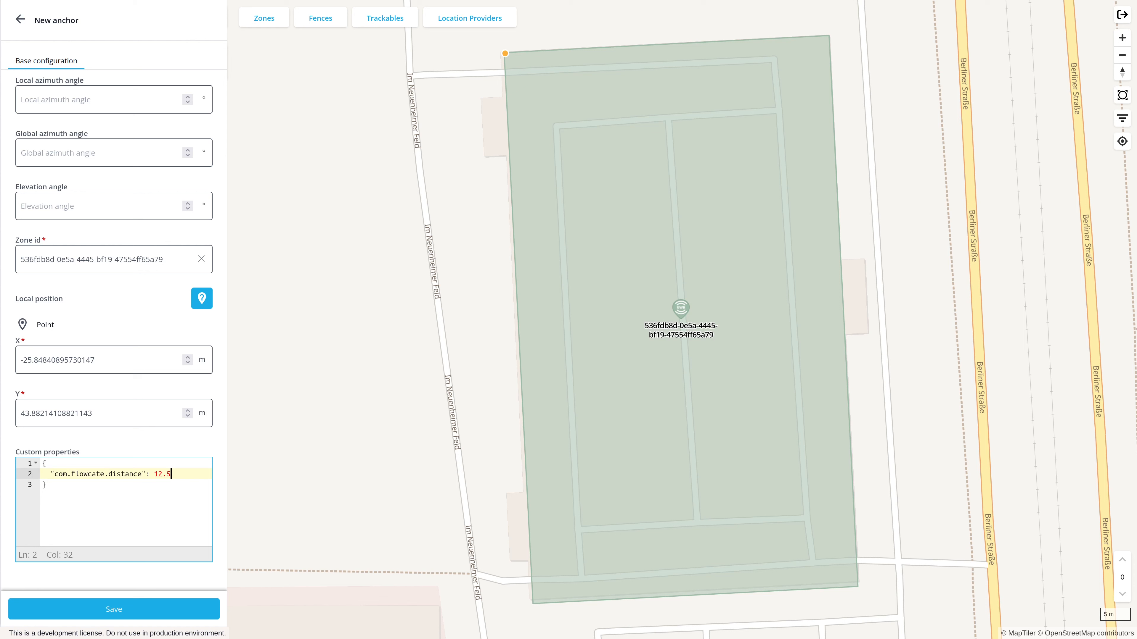
type(",")
key("Return")
type("\"com.flowcate.horizontal_range\": 80")
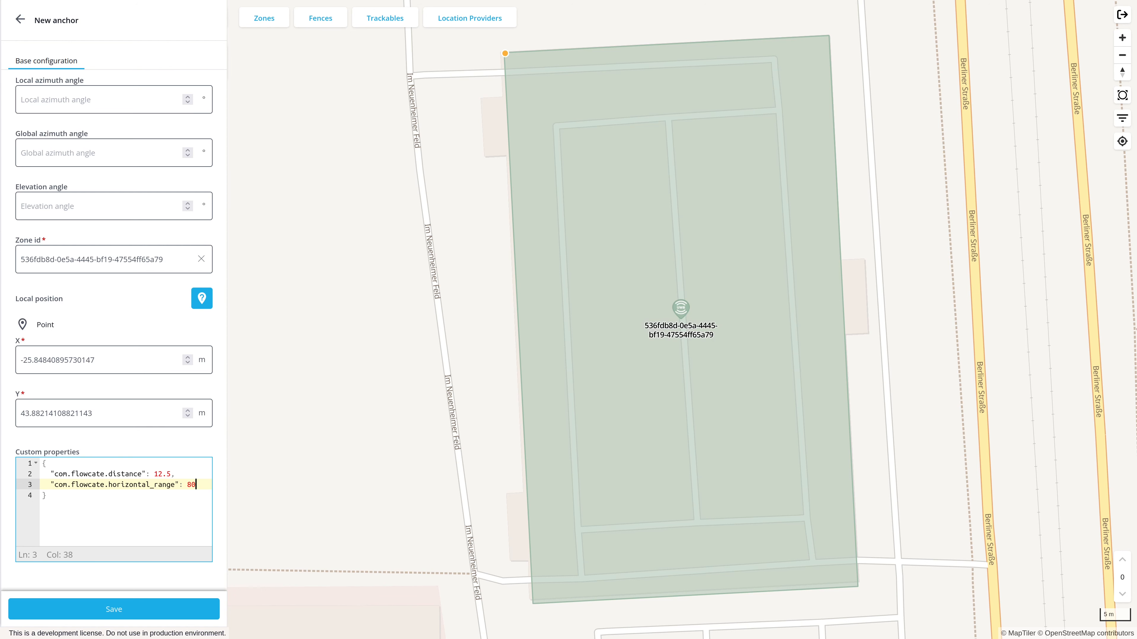
Set the anchor's local azimuth angle to 90° and its global azimuth angle to 0°
scroll(219, 365, "up", 3)
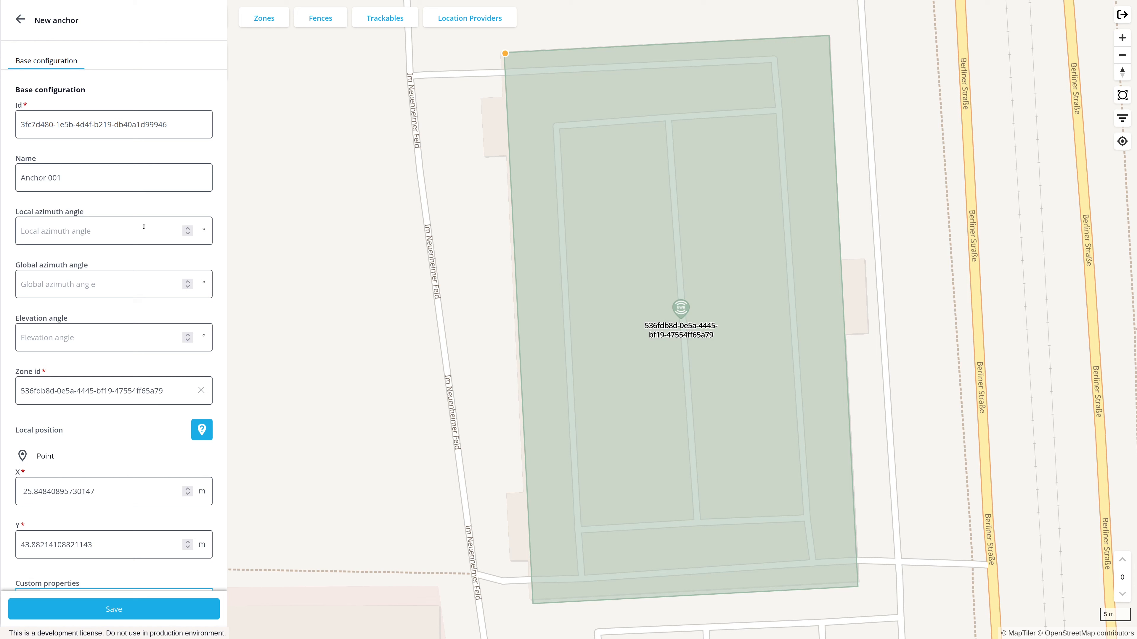
left_click(161, 226)
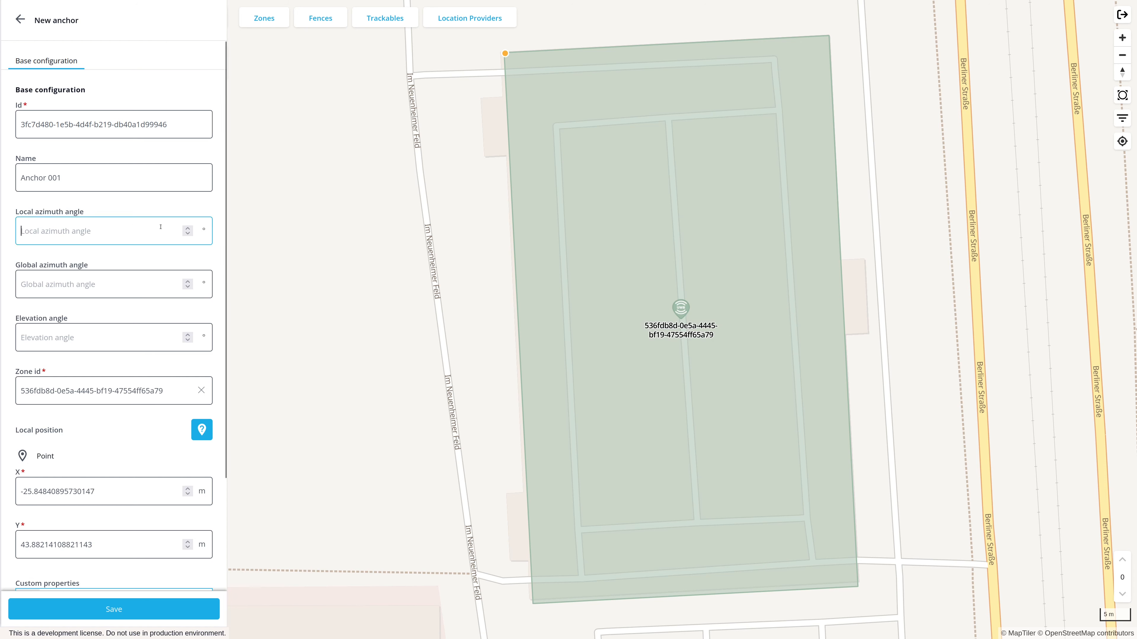
type("90")
key("Tab")
type("0")
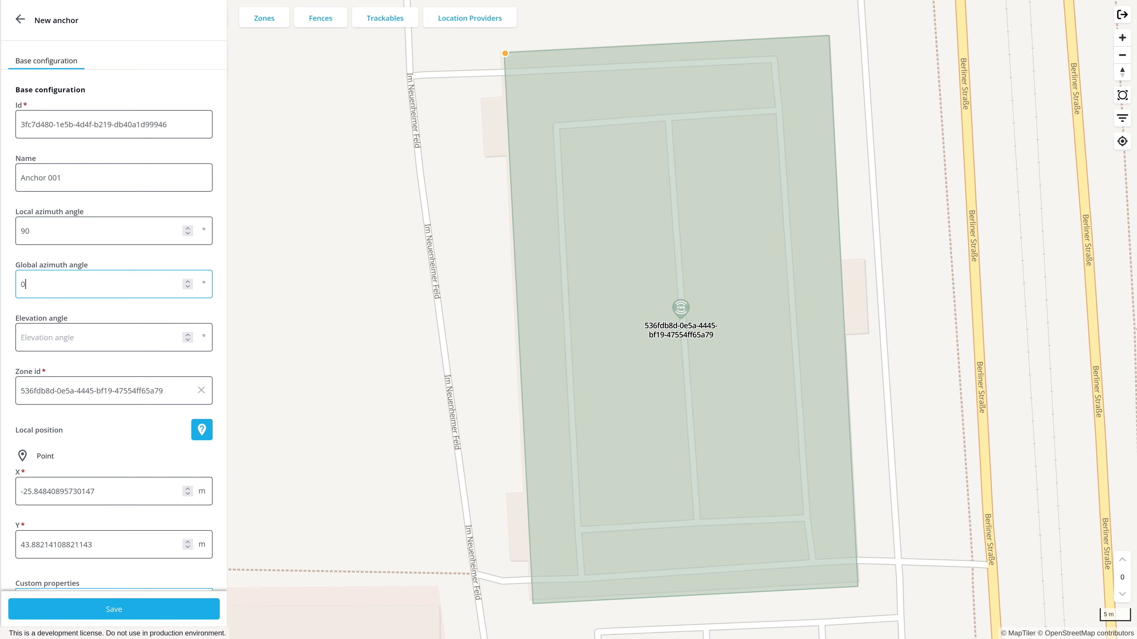
left_click(218, 254)
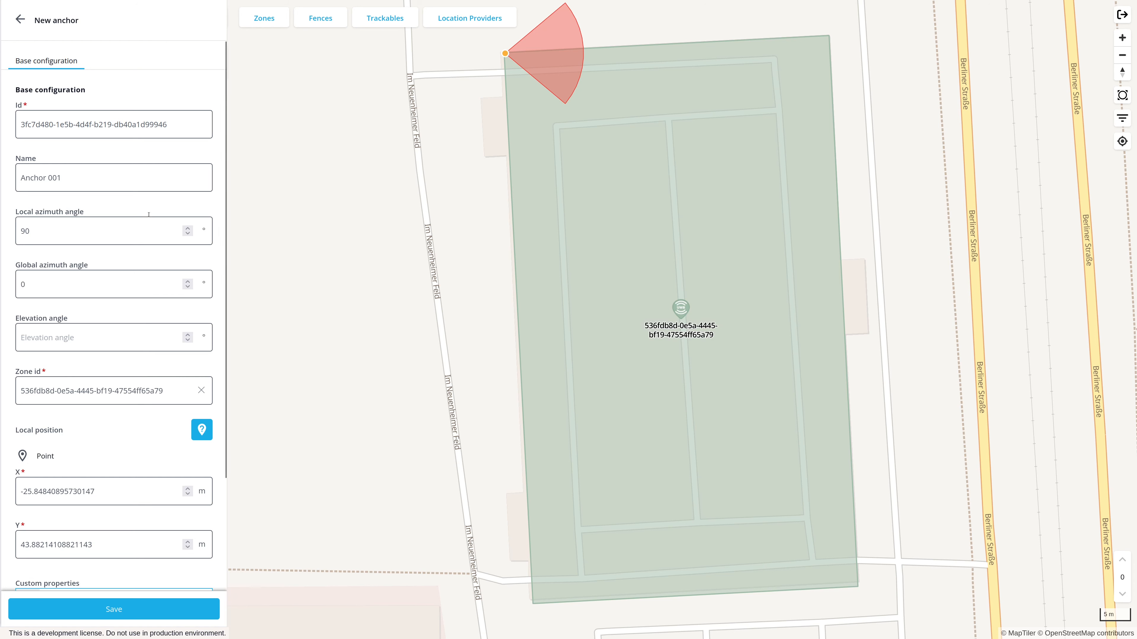
Change the anchor's local azimuth angle to 130° and its com.flowcate.distance property to 20
double_click(37, 223)
type("130")
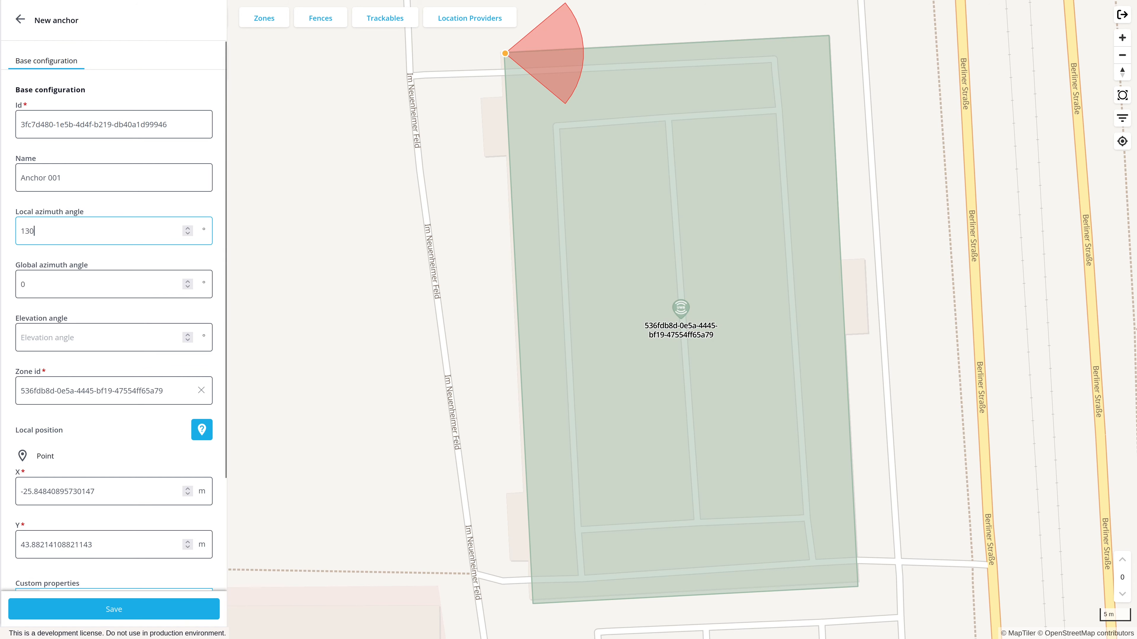
scroll(150, 419, "down", 3)
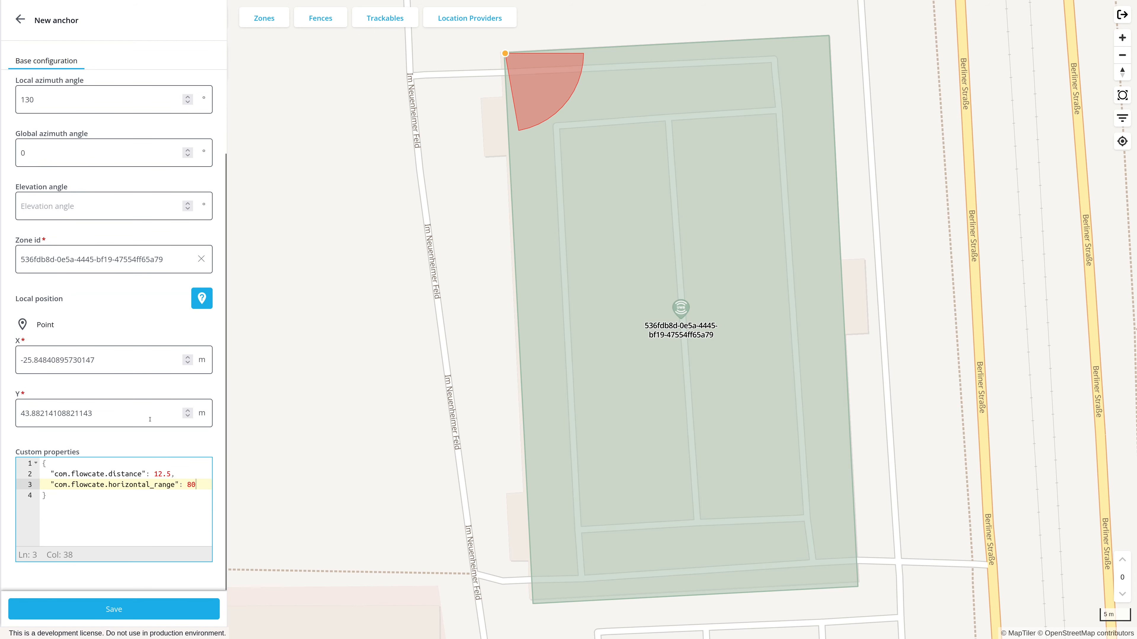
left_click_drag(170, 474, 154, 474)
type("20")
Set the com.flowcate.horizontal_range property to 90 and save the new anchor
double_click(195, 485)
type("100")
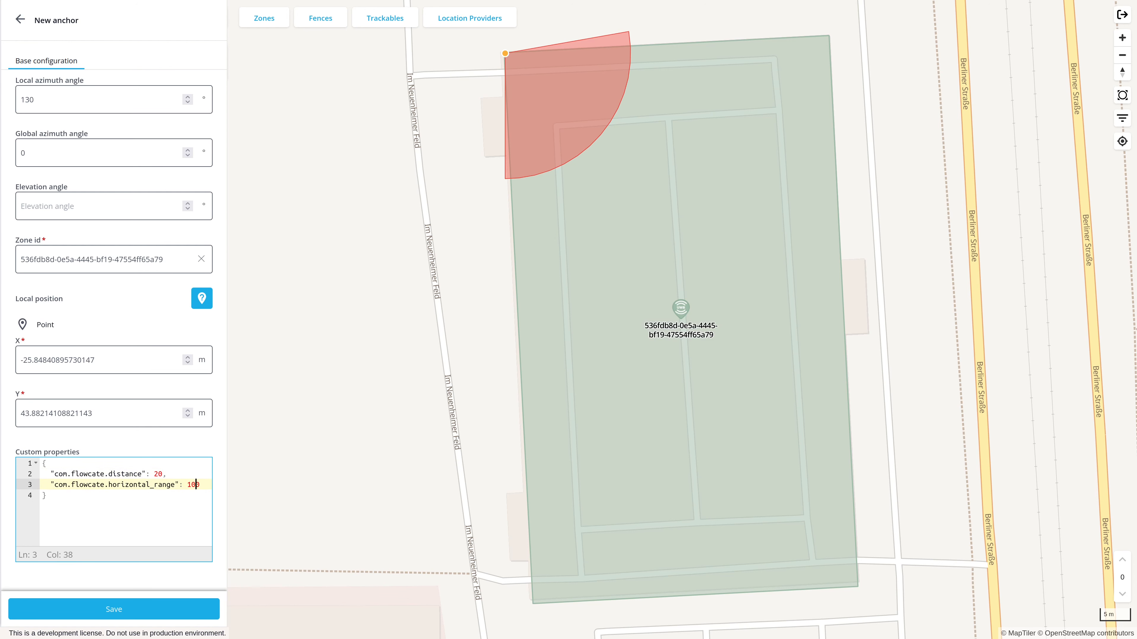
key("BackSpace")
key("BackSpace")
type("9")
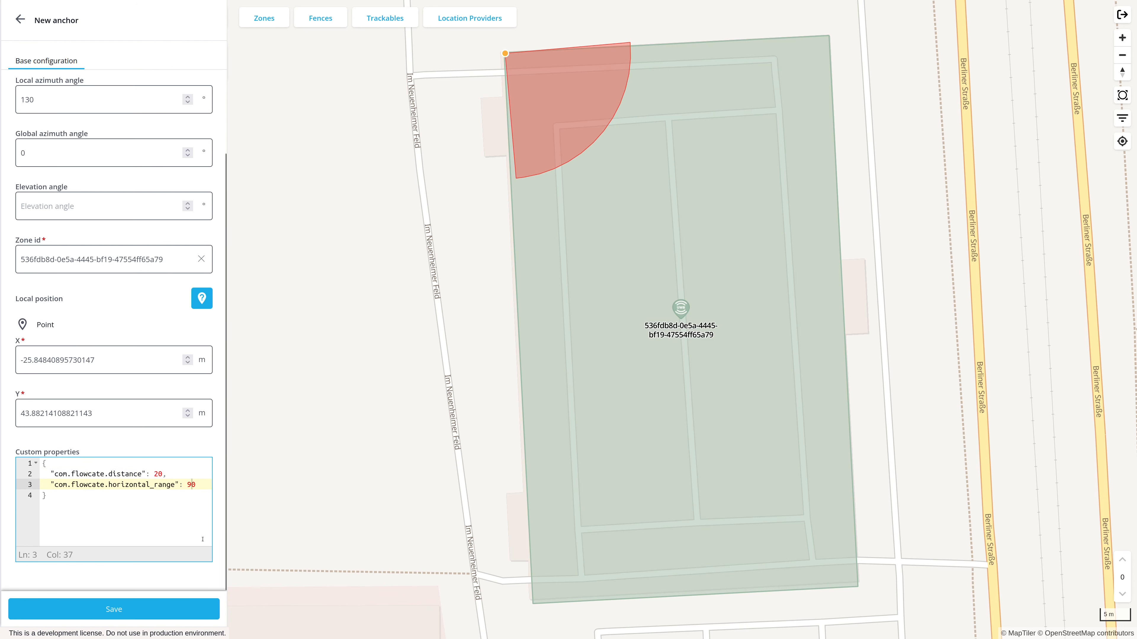
left_click(135, 610)
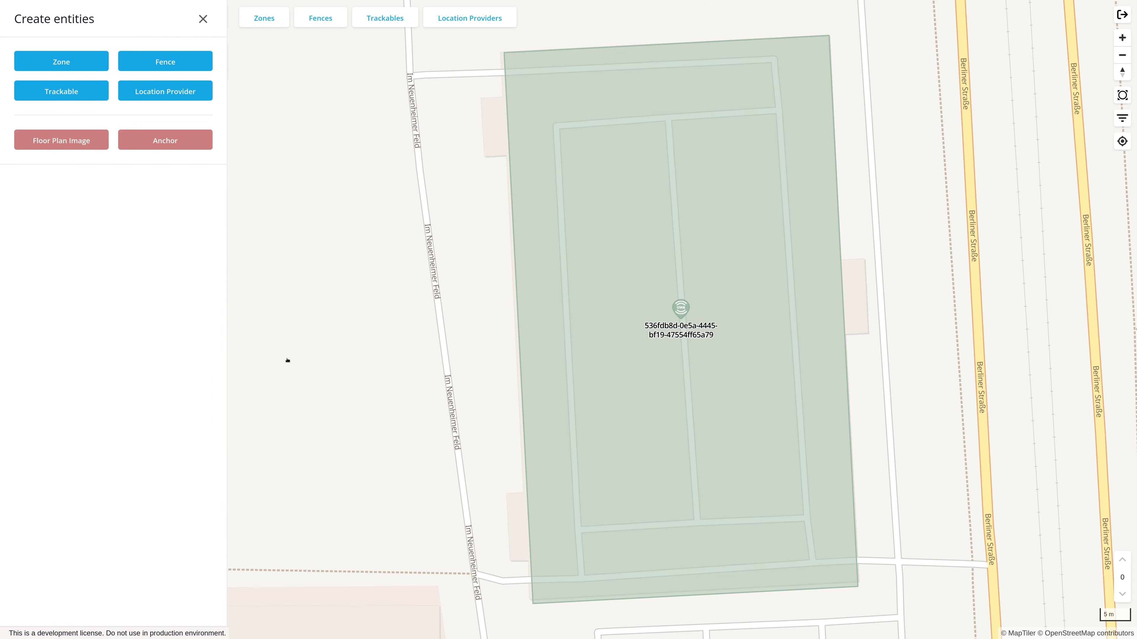
Open Anchor 001 from the anchor list and move it slightly inside the zone corner, to about X -24.05 m, Y 42.09 m
left_click(207, 25)
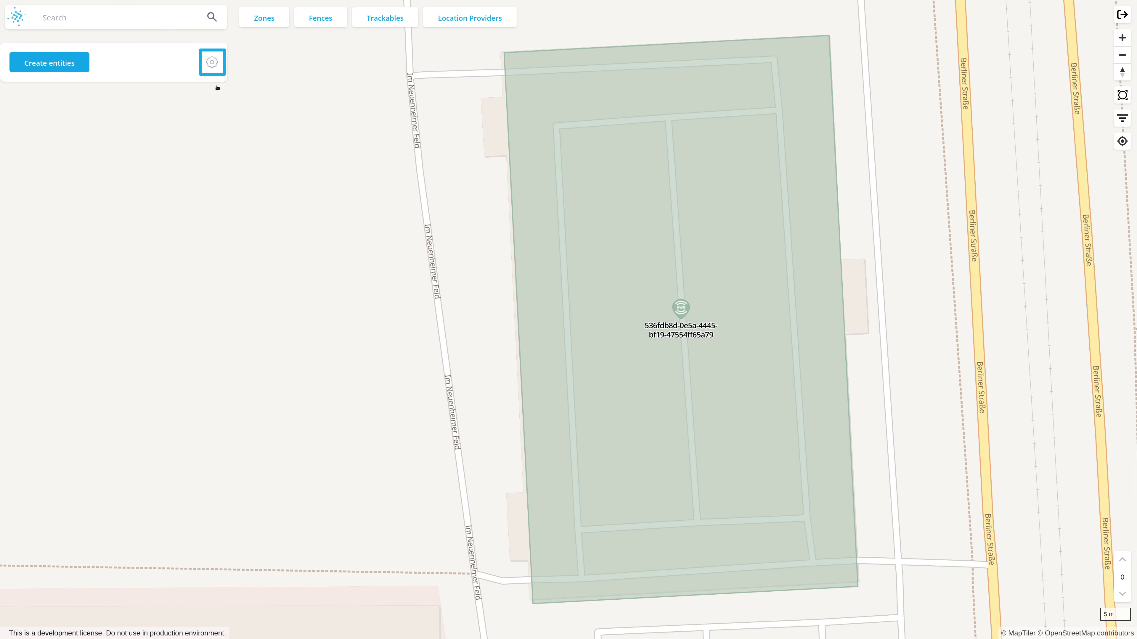
left_click(212, 63)
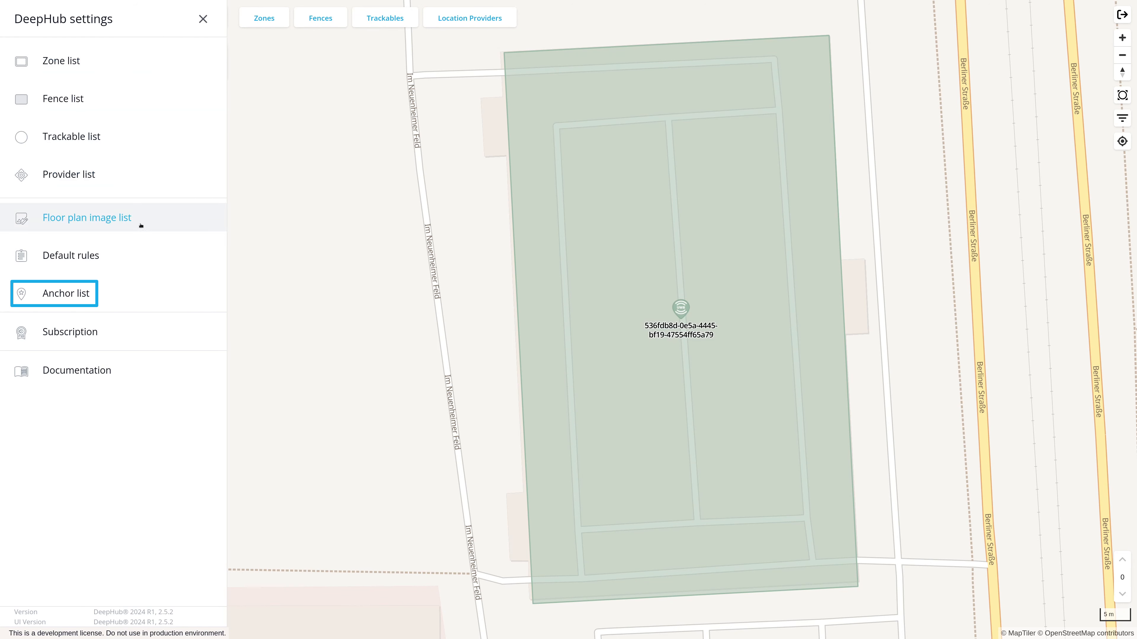
left_click(115, 292)
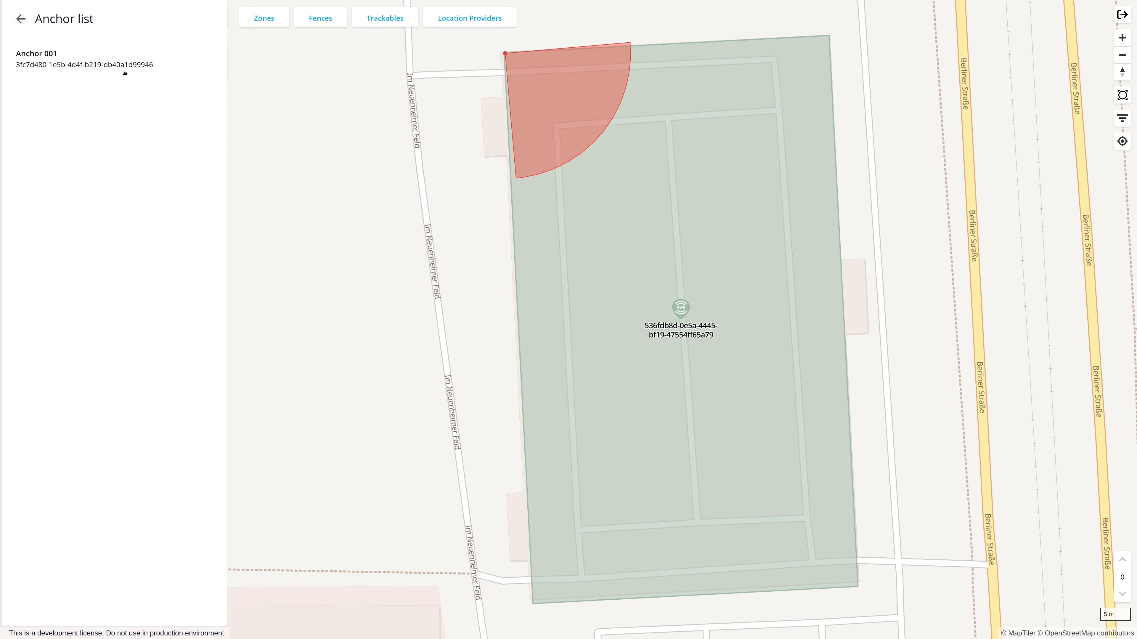
left_click(102, 58)
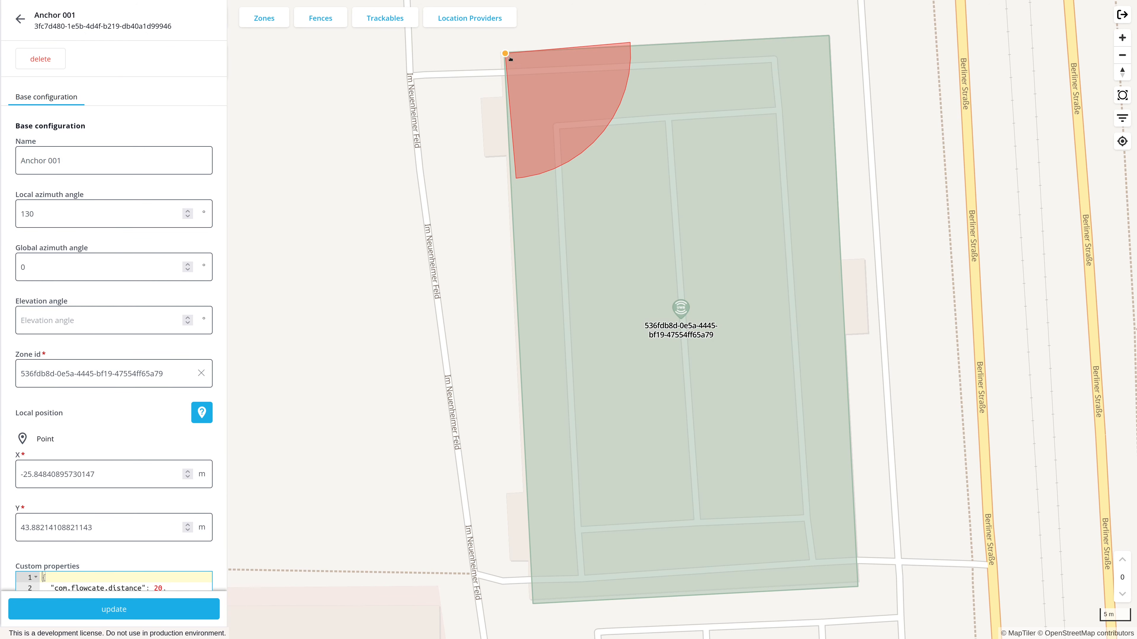
left_click_drag(505, 54, 517, 64)
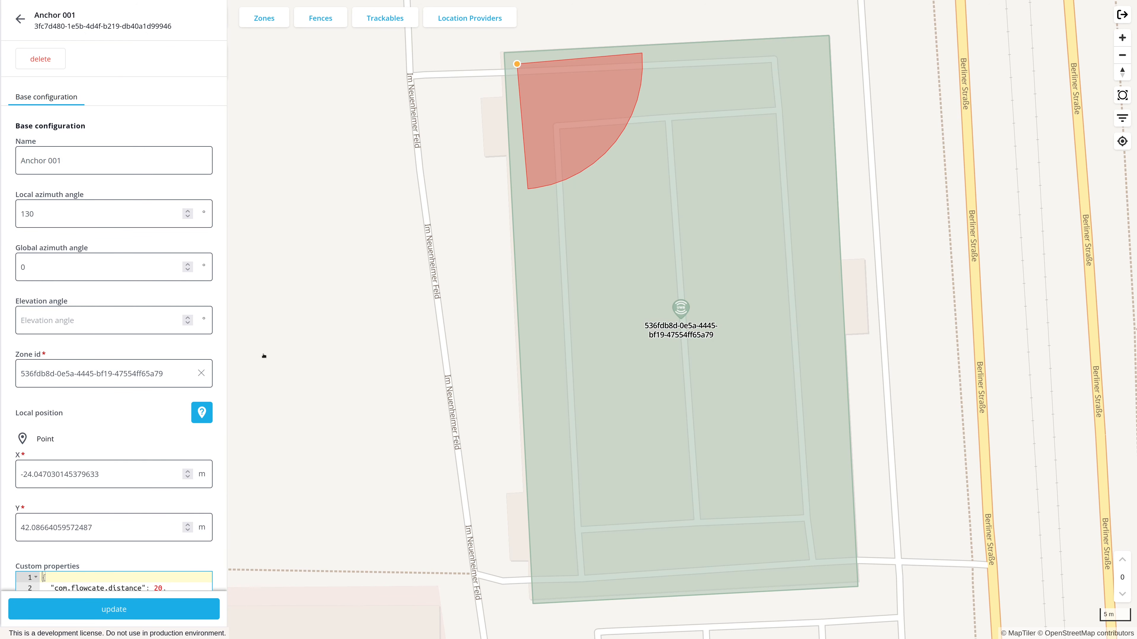
Set Anchor 001's com.flowcate.distance to 10 and com.flowcate.horizontal_range to 100, and update the anchor
scroll(222, 365, "down", 3)
left_click(158, 474)
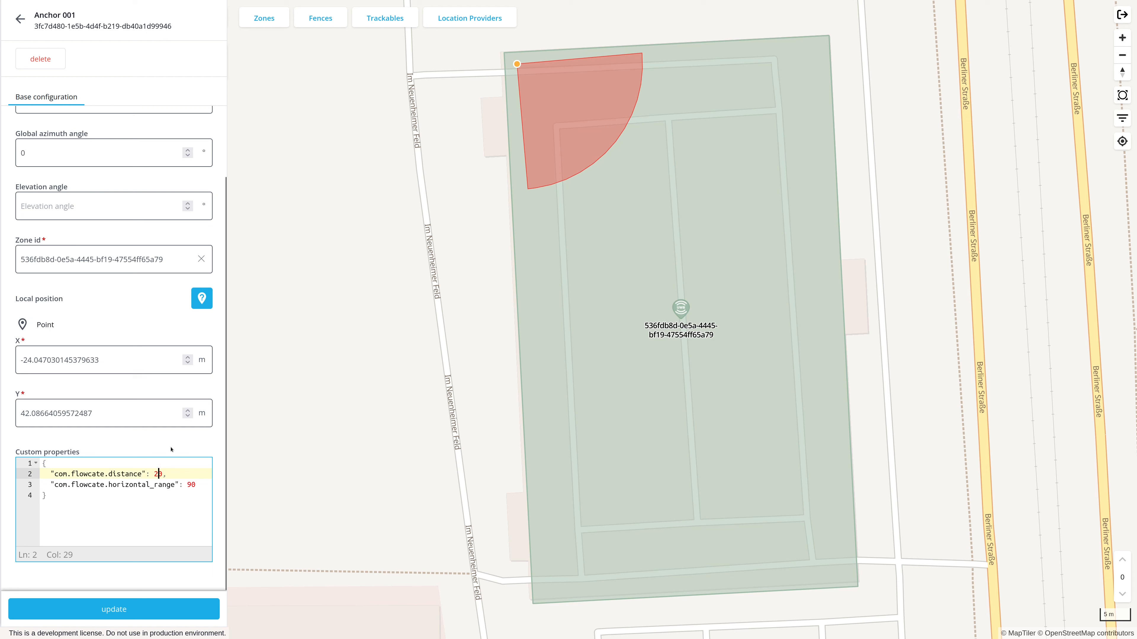
key("BackSpace")
type("1")
left_click(192, 485)
key("BackSpace")
type("100")
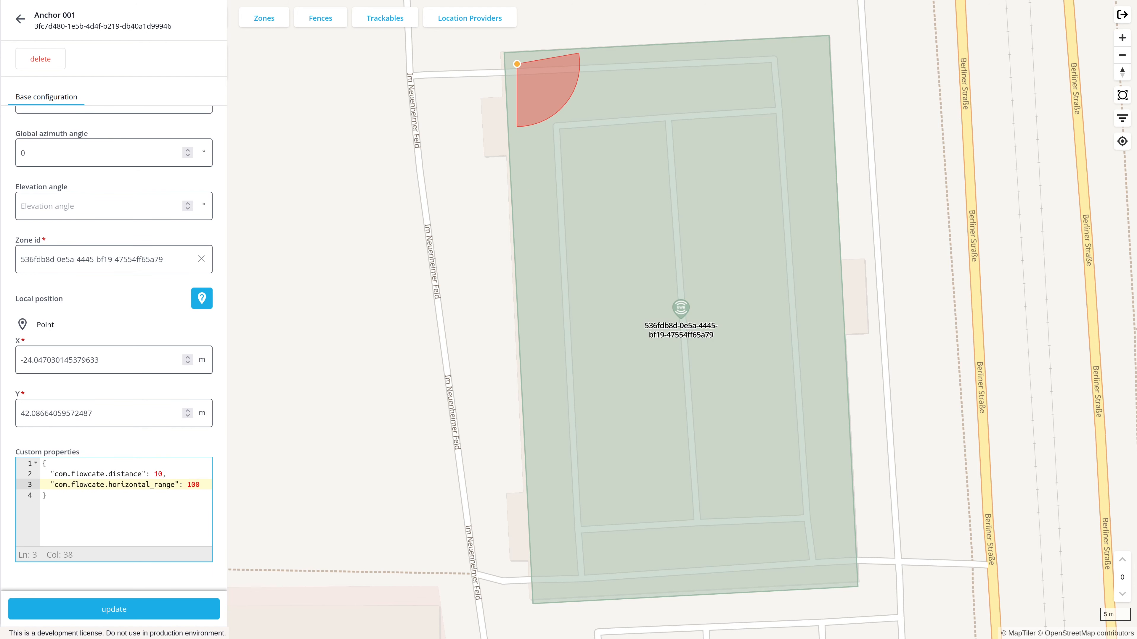
left_click(144, 611)
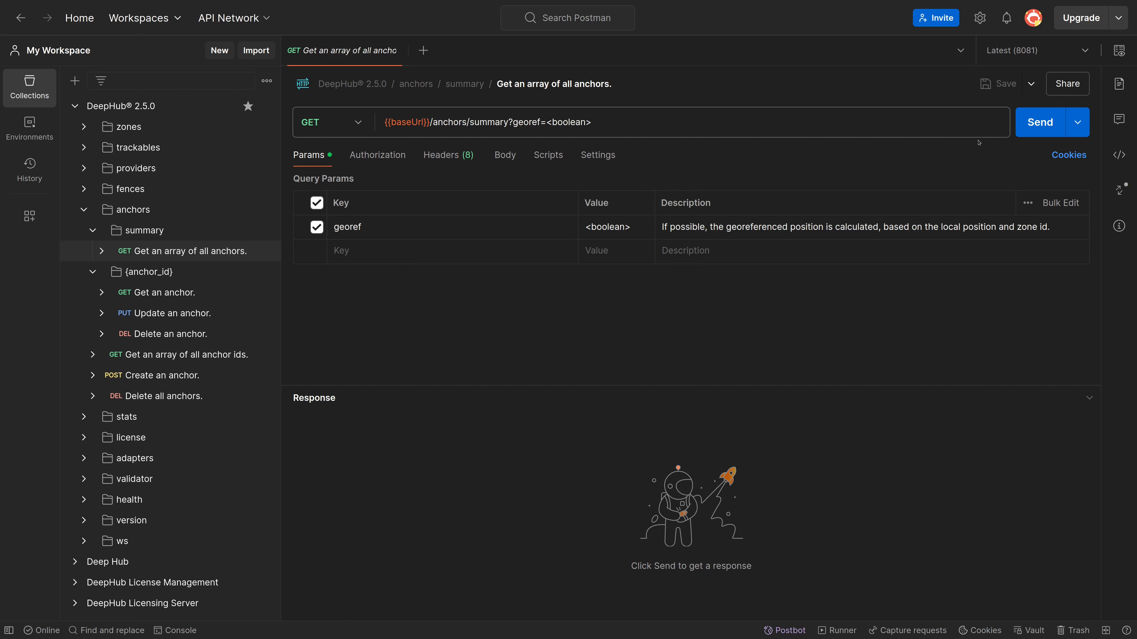
In Postman, send the "Get an array of all anchors" request and enlarge the response to examine the anchor's local position
left_click(1027, 122)
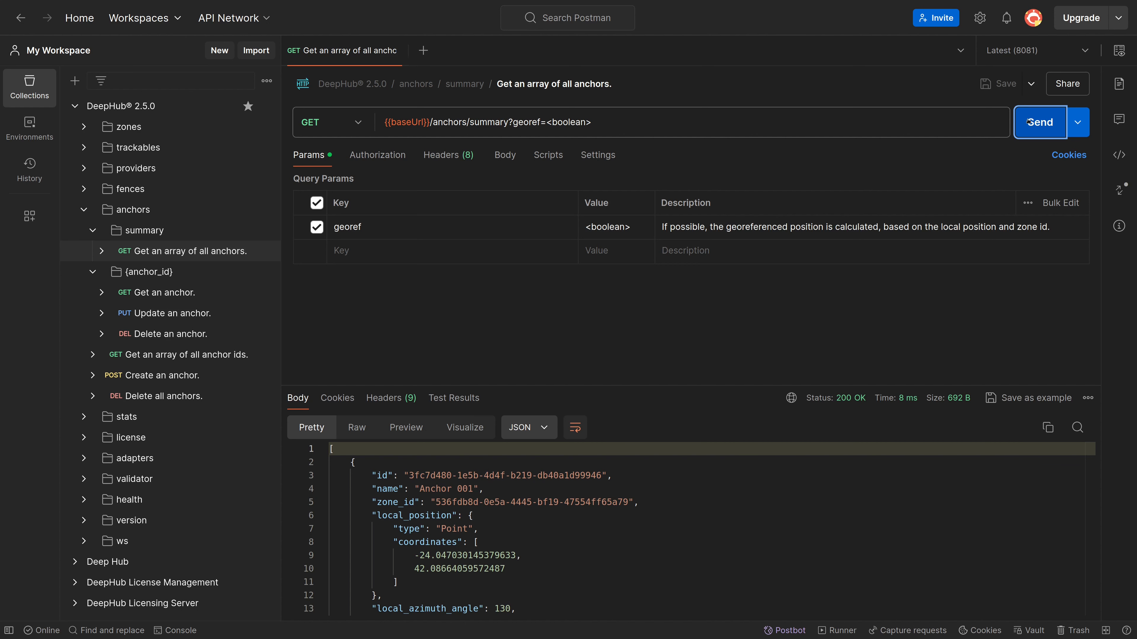
left_click_drag(622, 386, 621, 280)
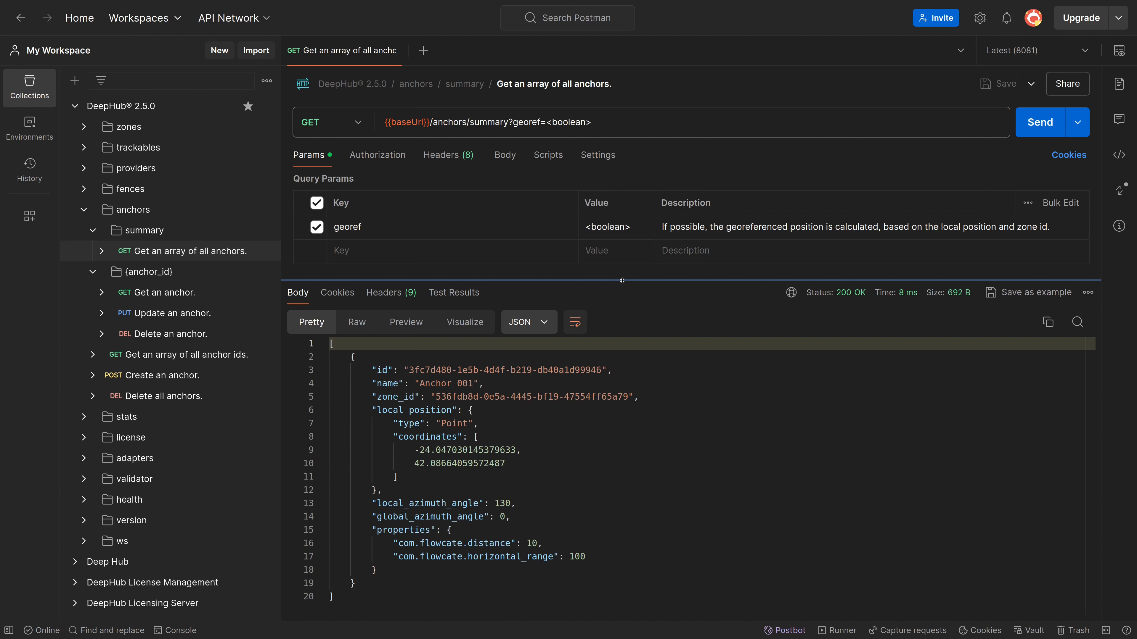
double_click(415, 412)
left_click(505, 413)
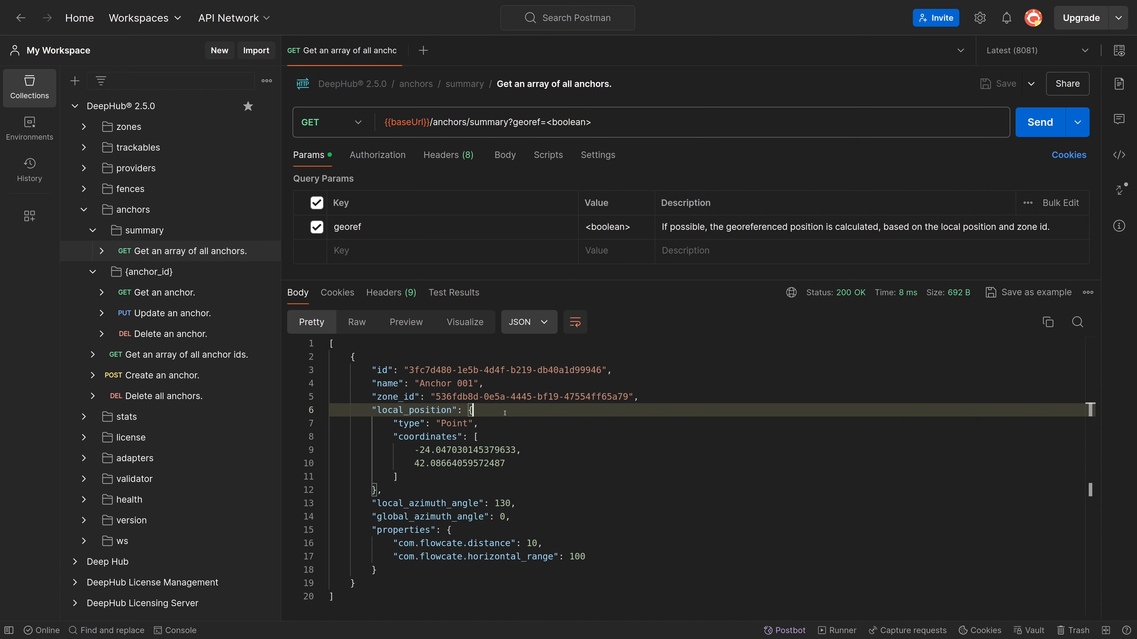
Open the "Create an anchor" request with the Anchor ID #1 body and examine its identifiers, positions and angle fields
left_click(188, 376)
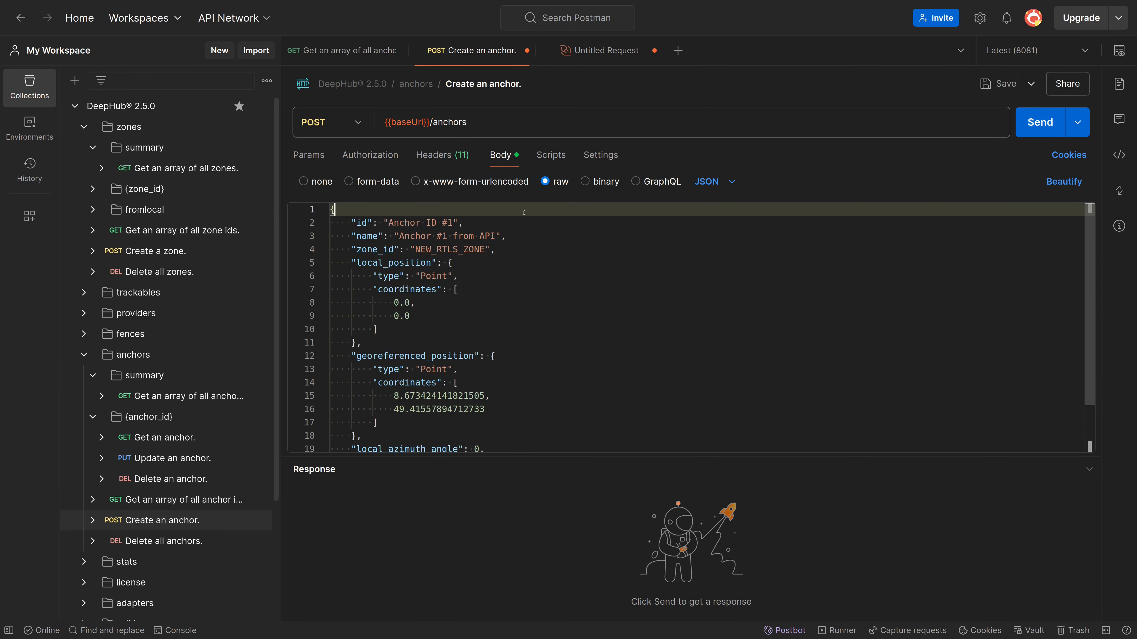
left_click(494, 222)
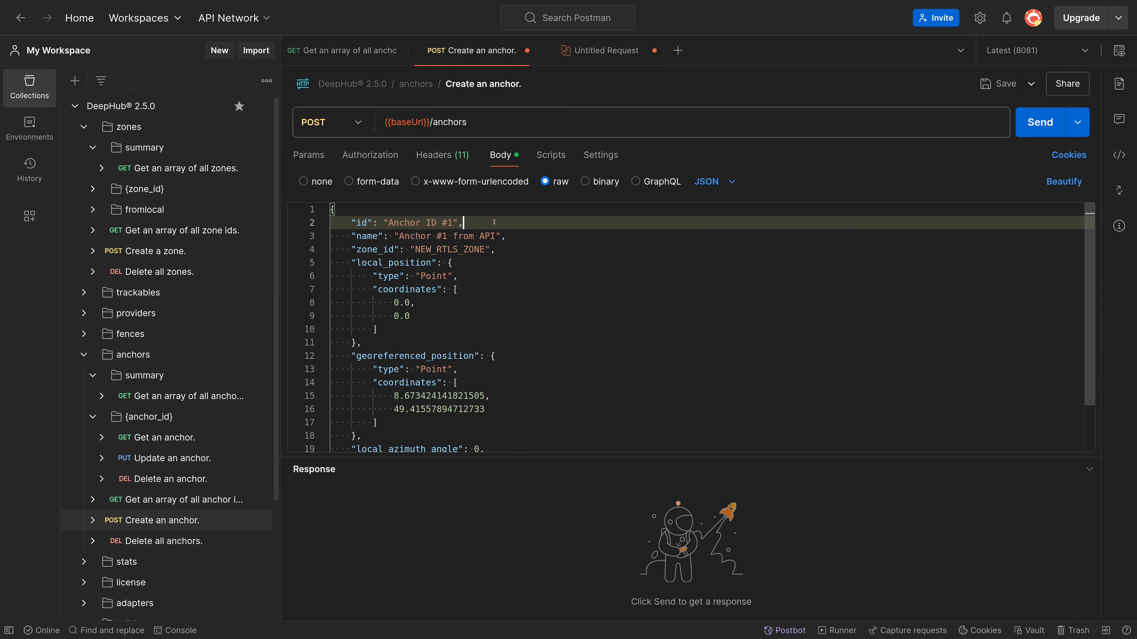
left_click(512, 236)
left_click(511, 250)
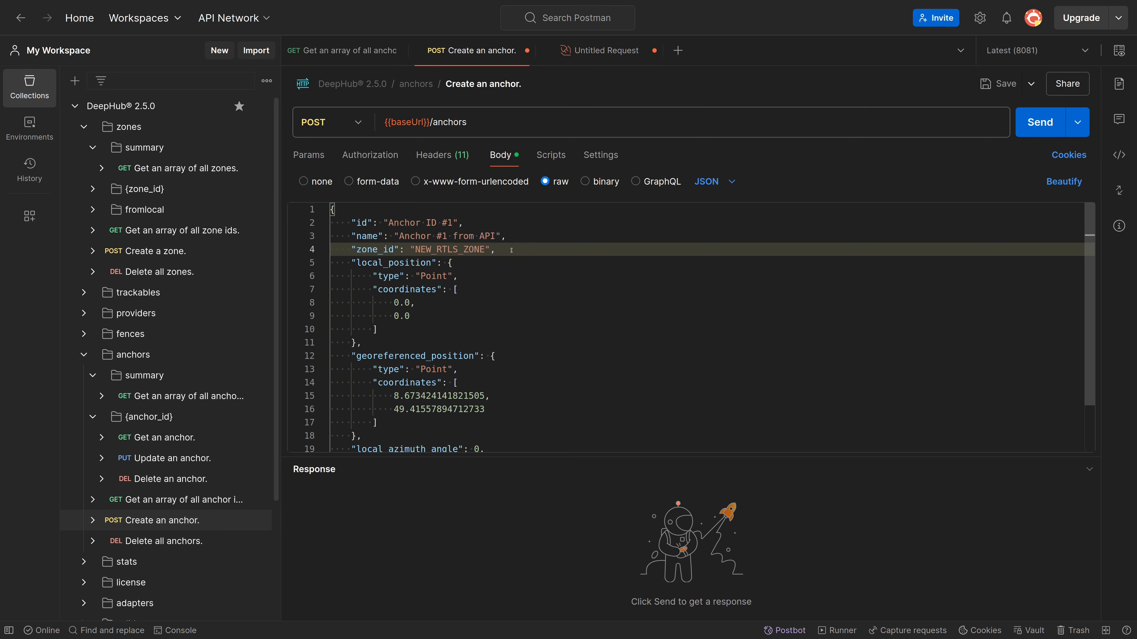
left_click(504, 264)
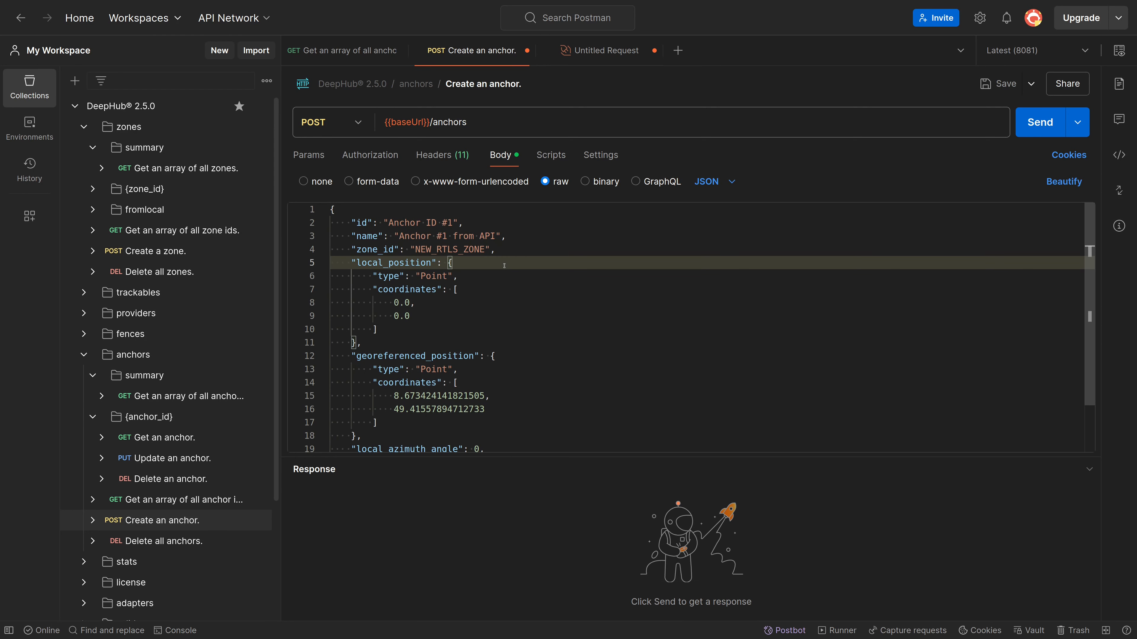
left_click(510, 357)
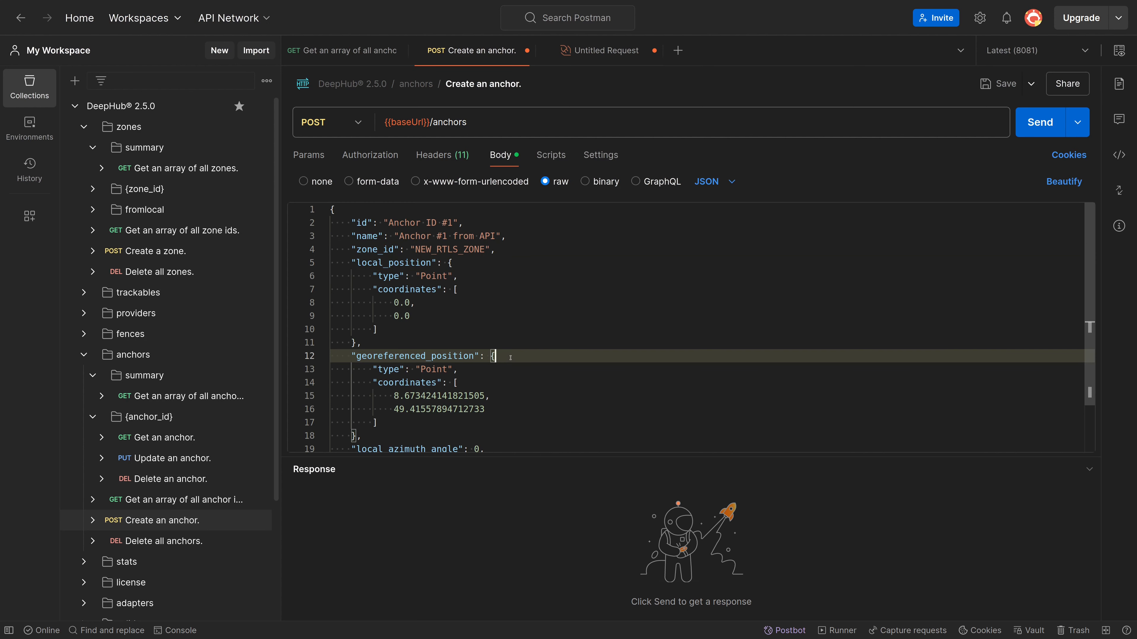
scroll(510, 357, "down", 2)
left_click(496, 391)
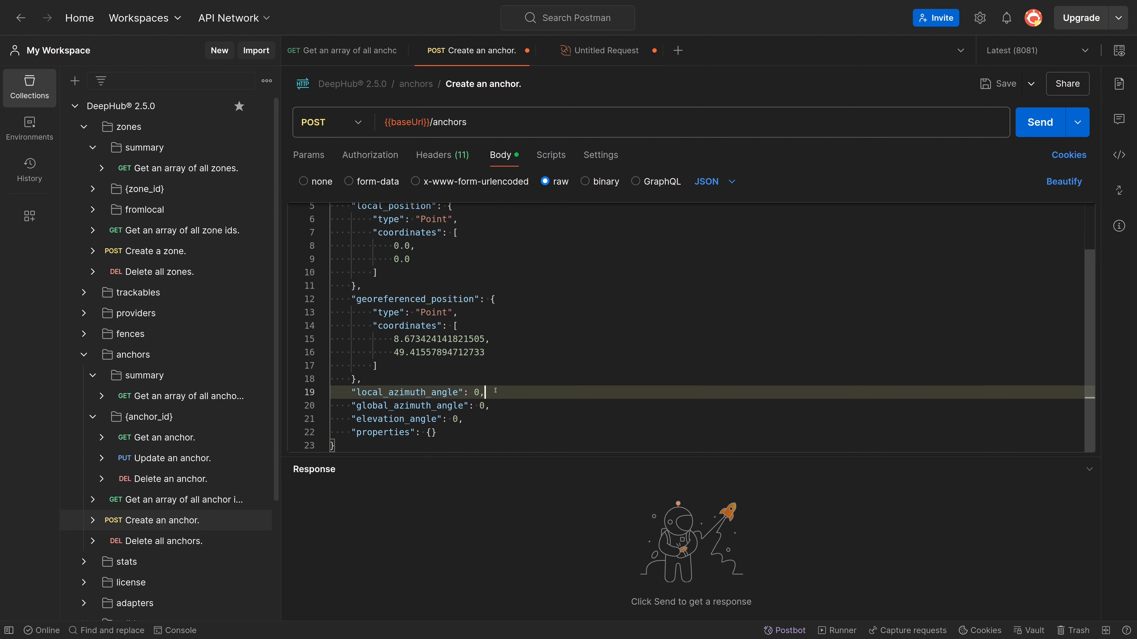
left_click(500, 406)
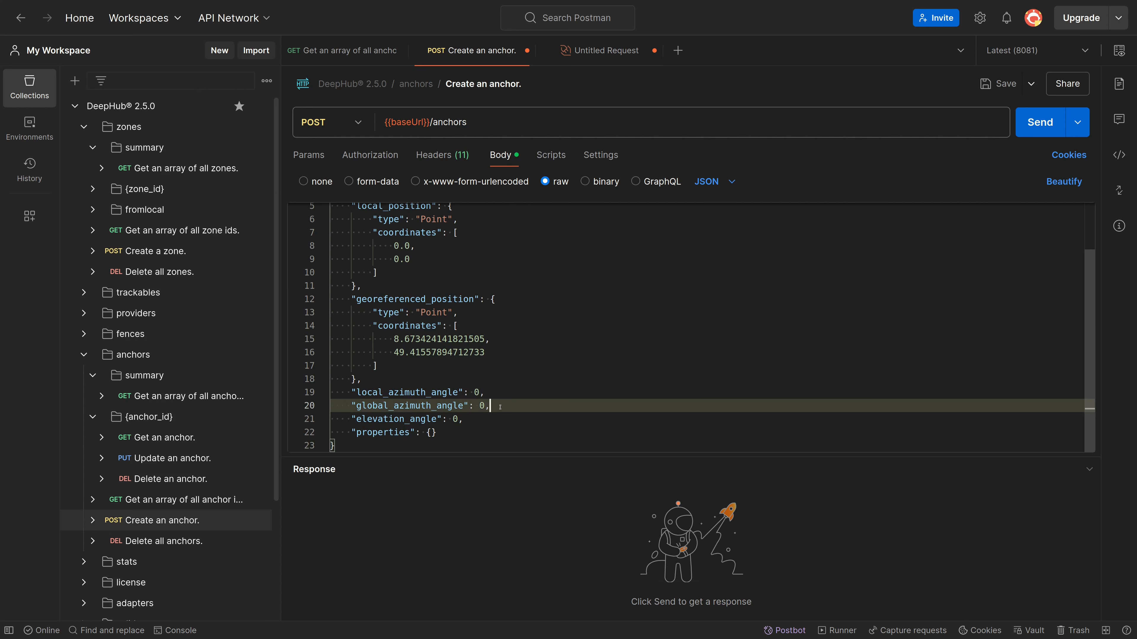
left_click(484, 418)
scroll(484, 415, "up", 2)
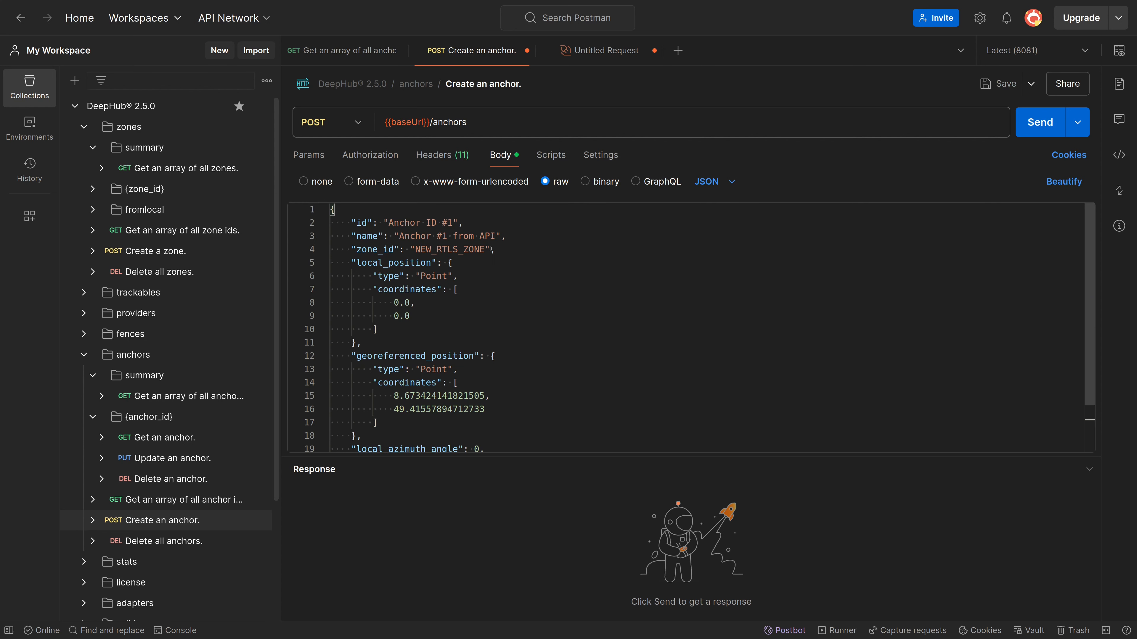
Send the request to create "Anchor #1 from API" in NEW_RTLS_ZONE at local coordinates 0.0, 0.0, and check the response status
double_click(471, 249)
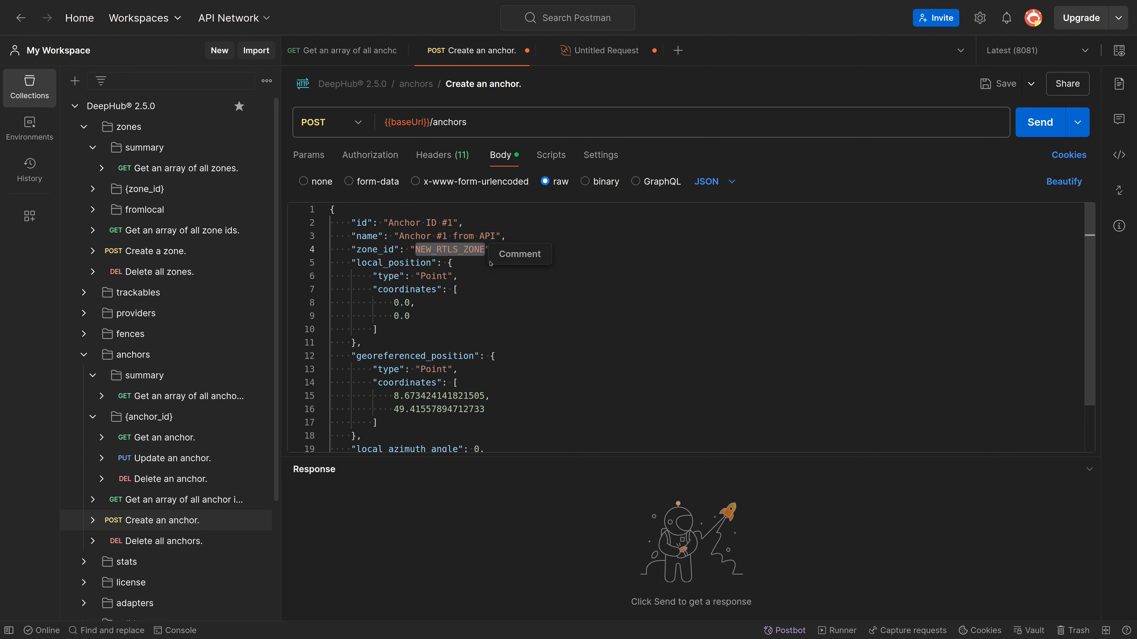
left_click(530, 266)
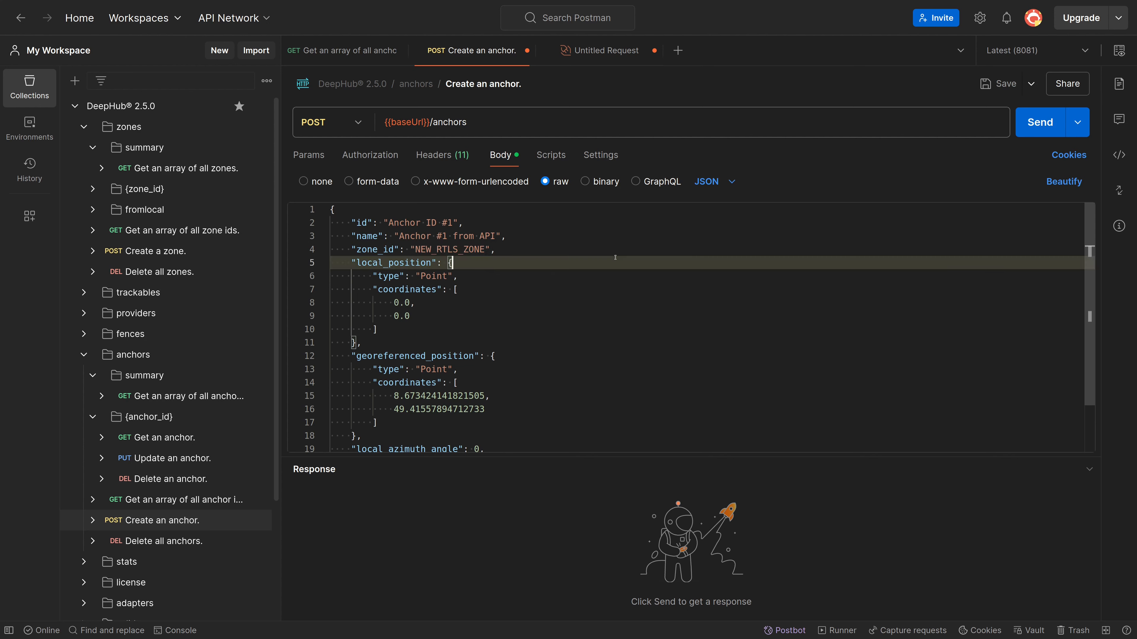
left_click(1030, 134)
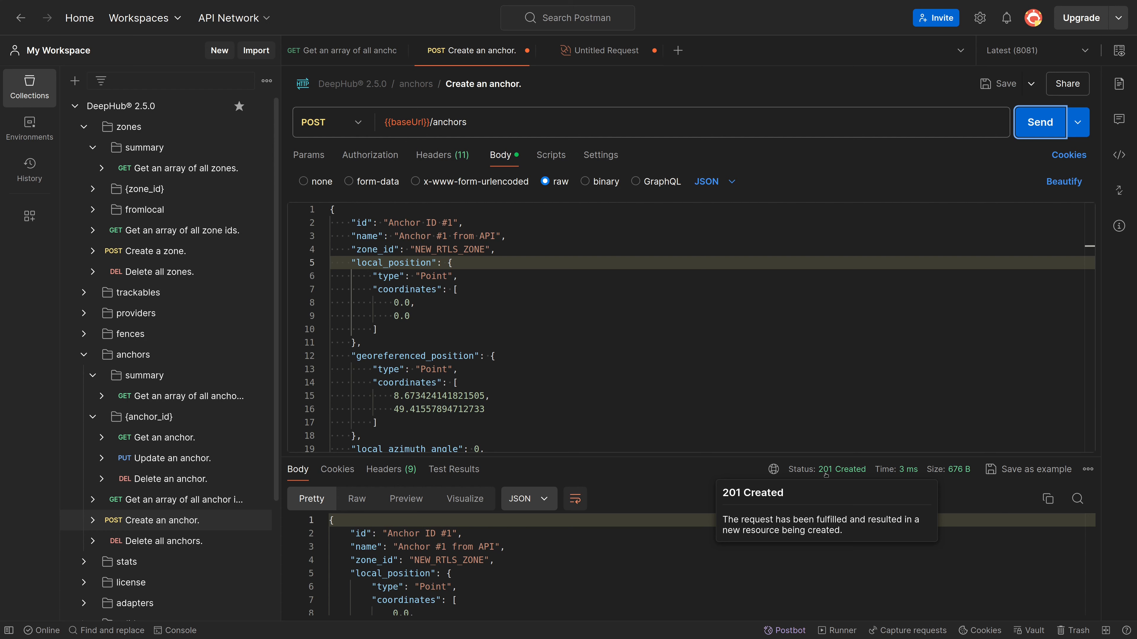
left_click(829, 473)
Create "Anchor #2 from API" with ID "Anchor ID #2" at local coordinates 20.0, 0.0 and georeferenced coordinates 8.673795589825916, 49.415578947127336
left_click_drag(409, 223, 454, 222)
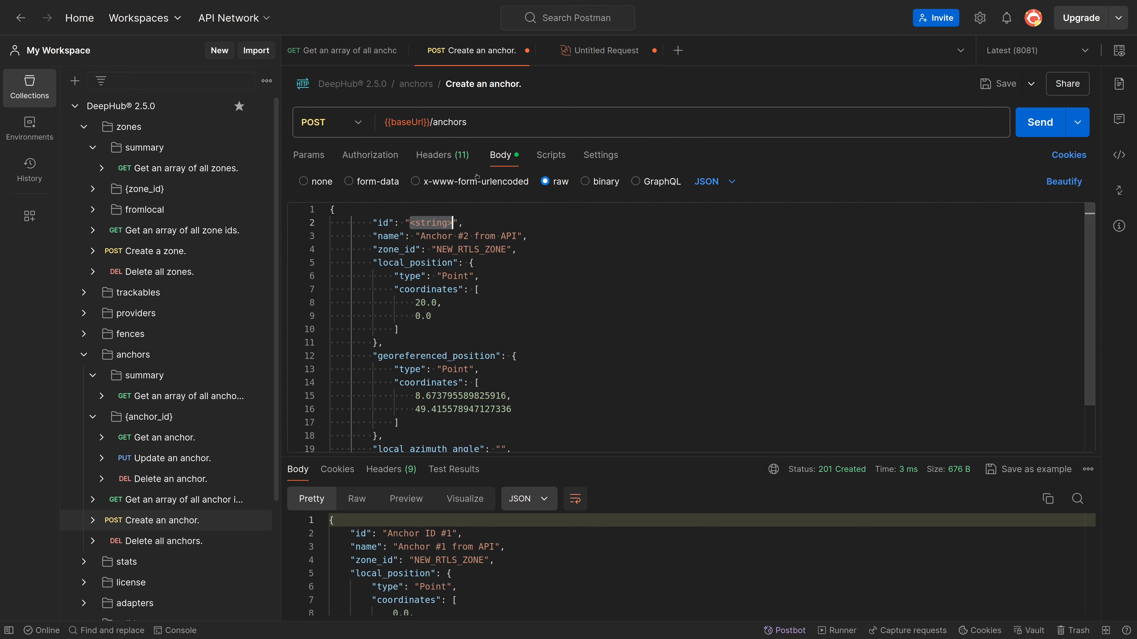
type("Anch")
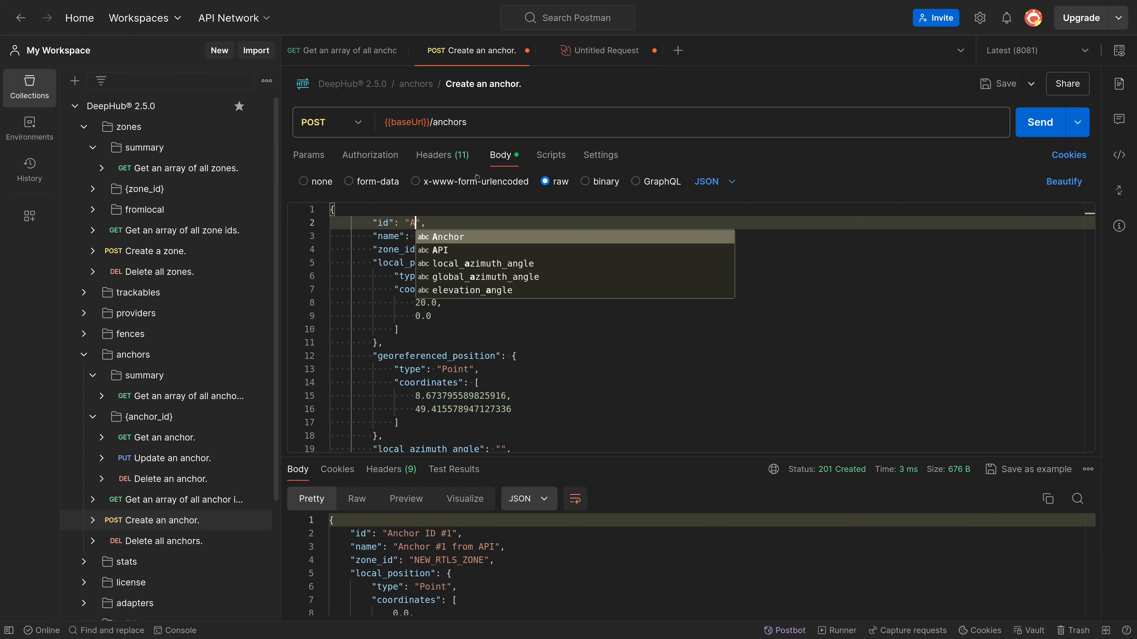
type("or ID ")
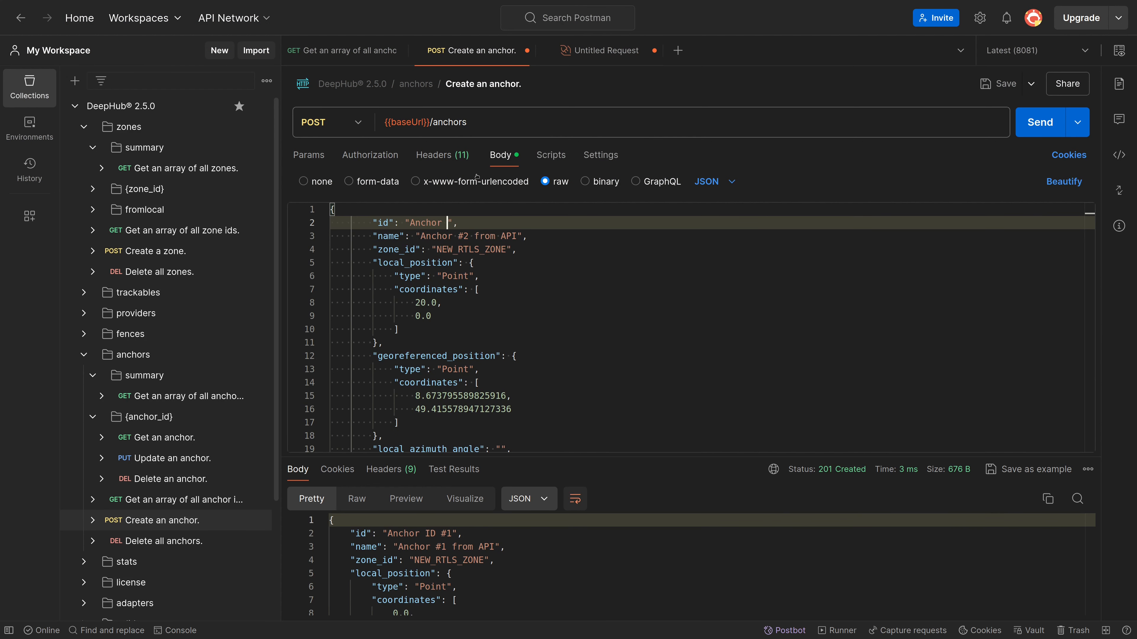
type("#2")
left_click(546, 207)
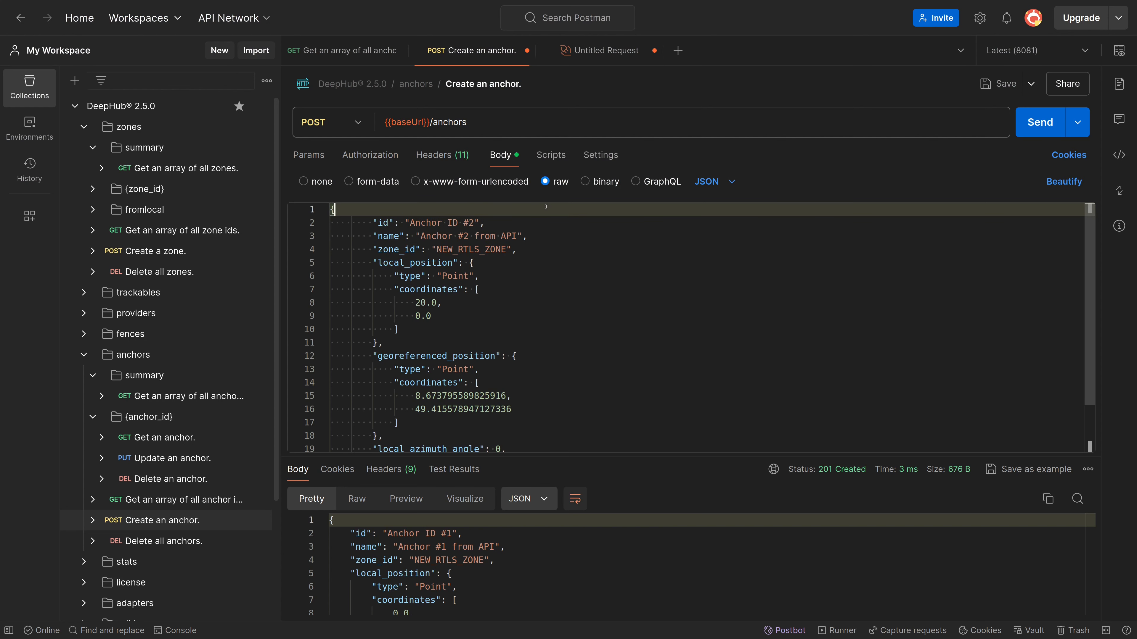
left_click(1041, 120)
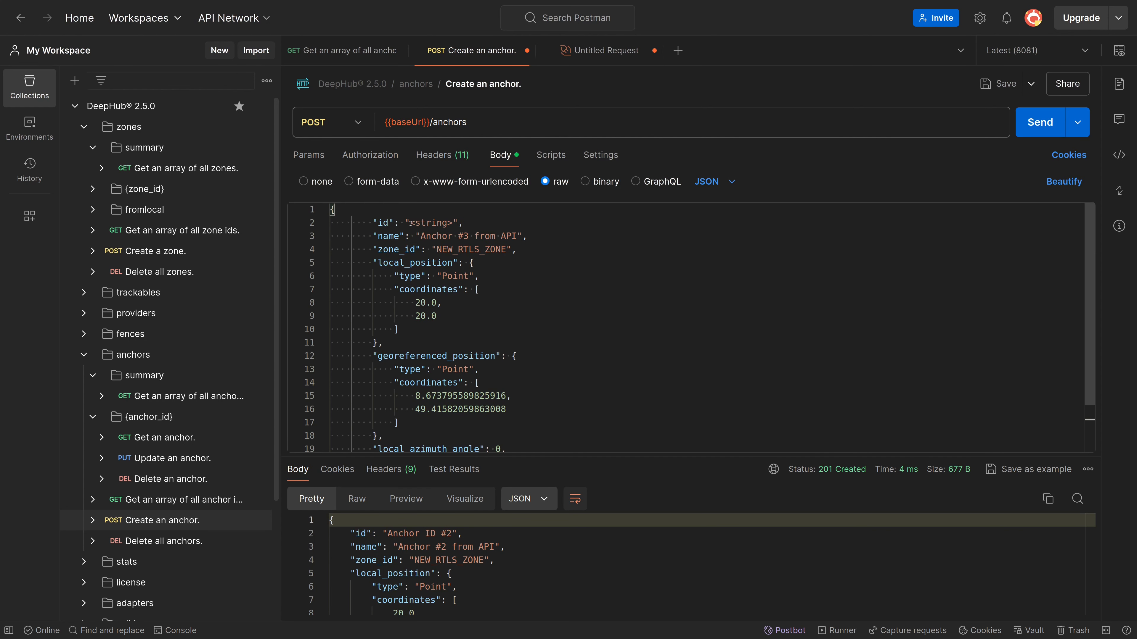
Create "Anchor #3 from API" with ID "Anchor ID #3" at local coordinates 20.0, 20.0 and georeferenced coordinates 8.673795589825916, 49.41582059863008
left_click_drag(410, 223, 452, 223)
type("Anchor ")
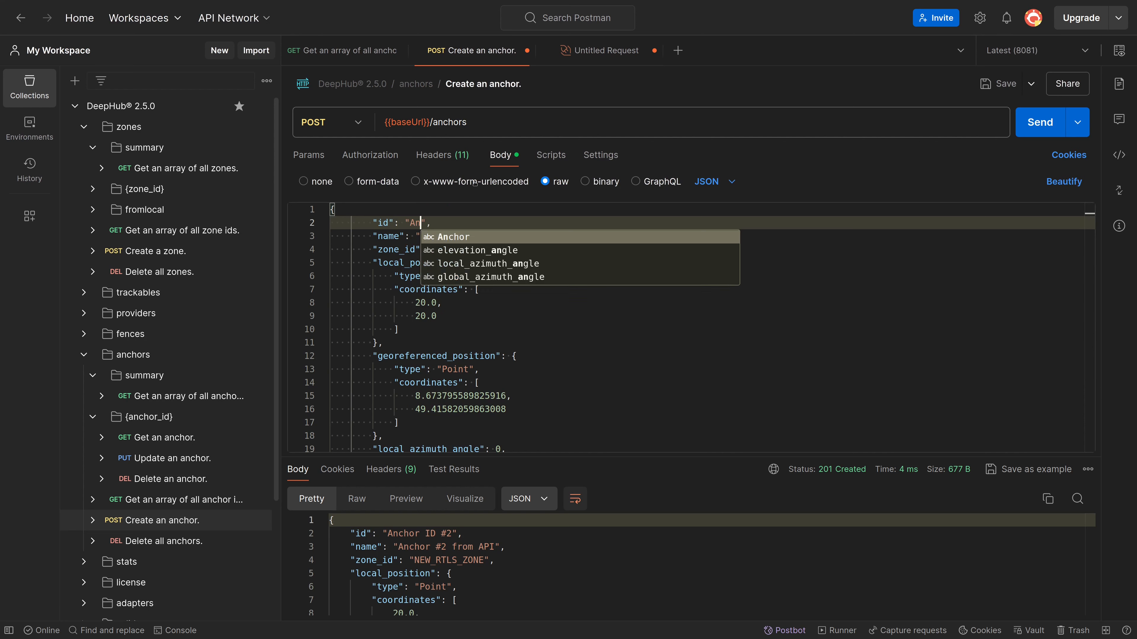
type("ID #3")
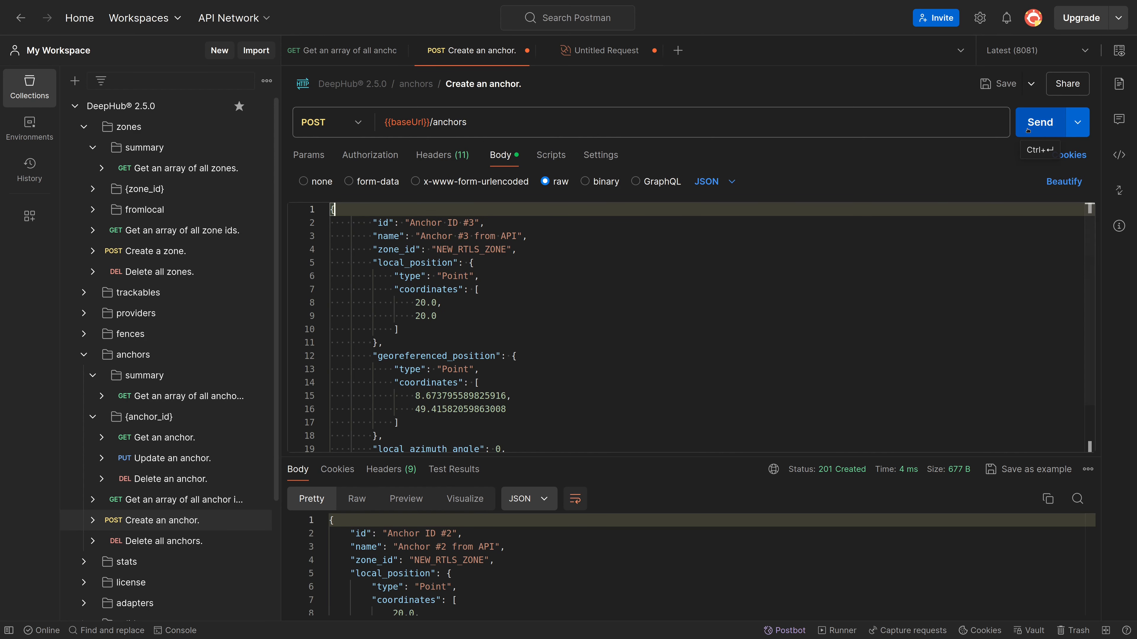
left_click(1028, 129)
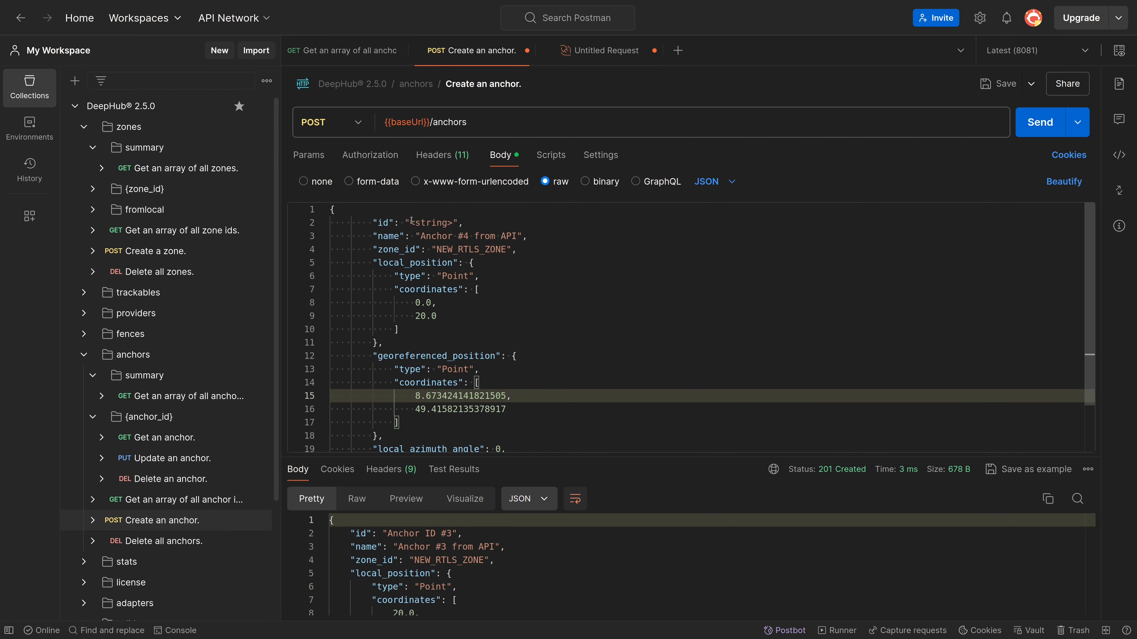
Create "Anchor #4 from API" with ID "Anchor ID #4" at local coordinates 0.0, 20.0 and georeferenced coordinates 8.673424141821505, 49.41582135378917
left_click_drag(409, 223, 452, 223)
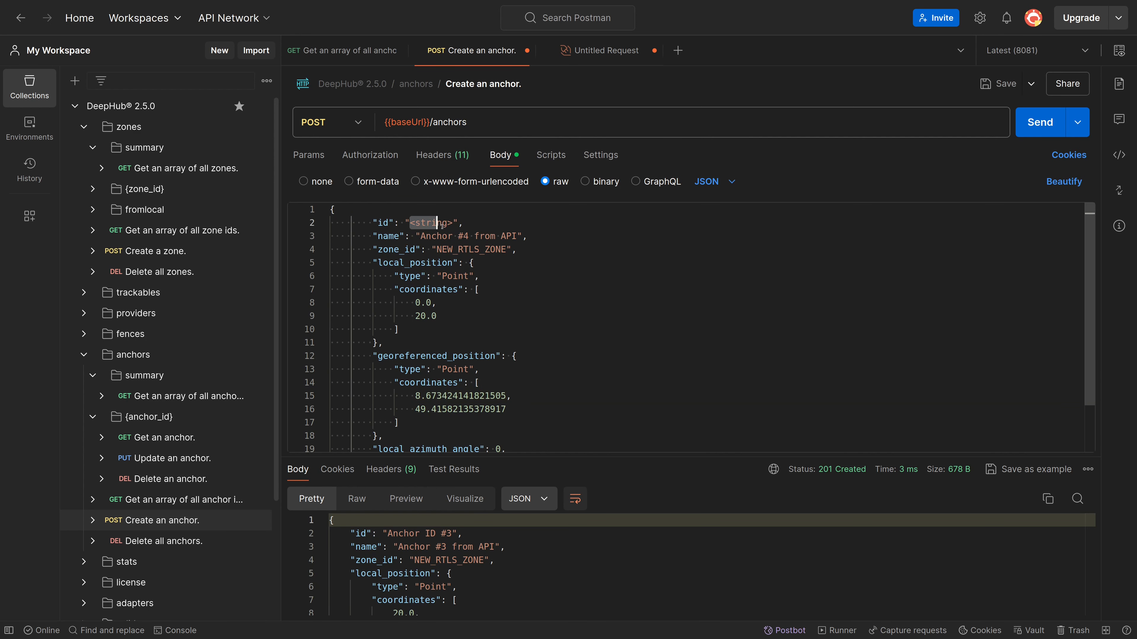
type("Anchor ID ")
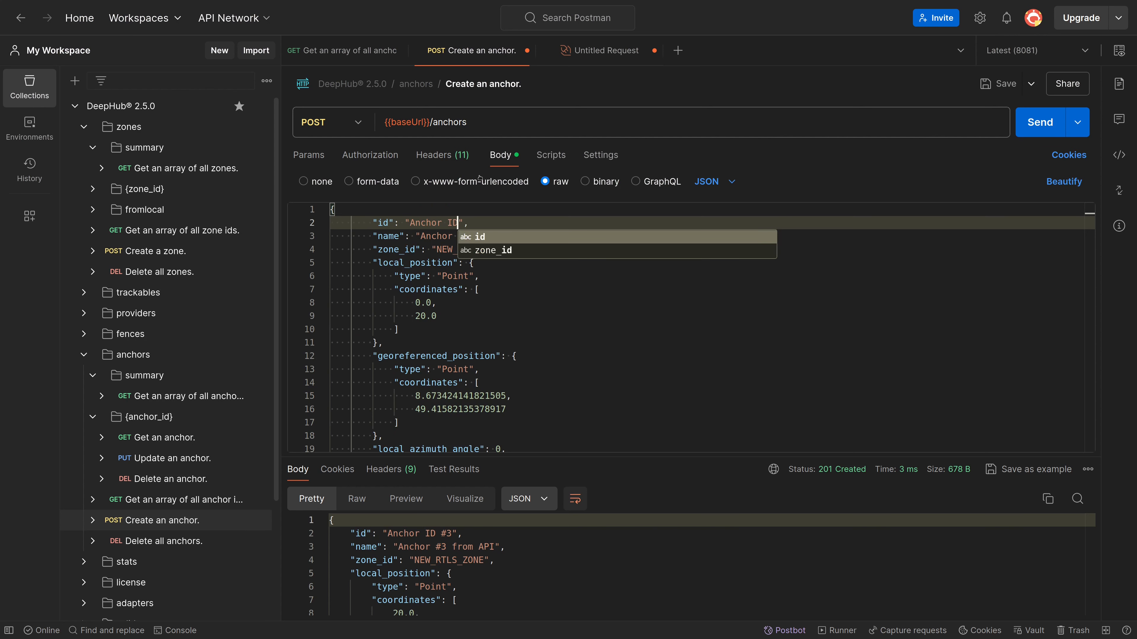
type("#4")
key("ctrl+Return")
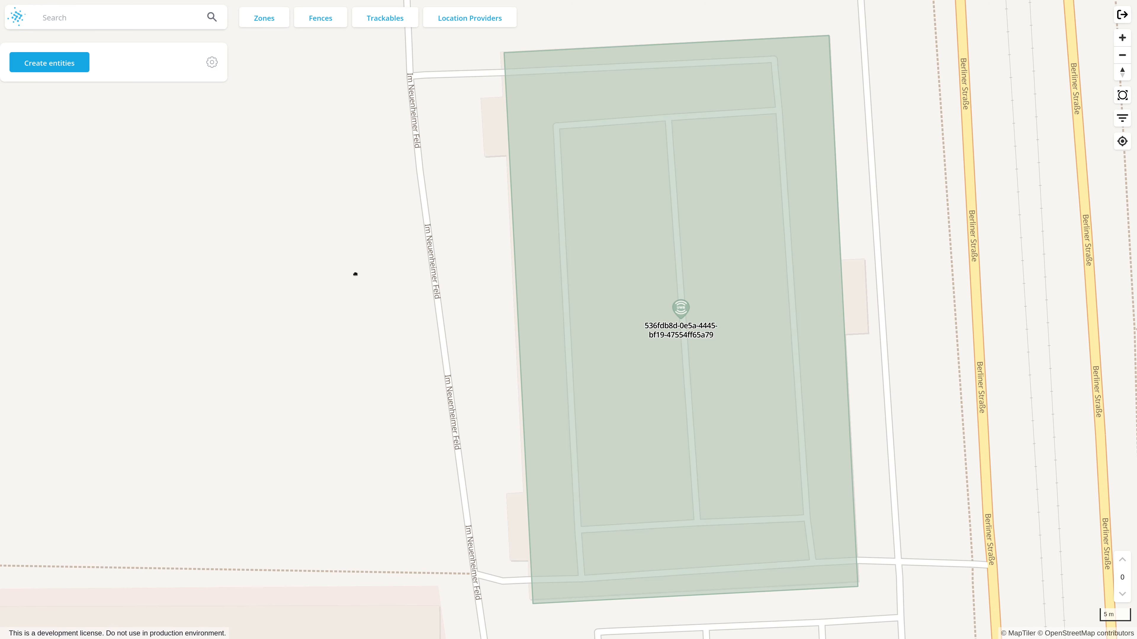
Switch to DeepHub and show the anchor list with the area around the four API-created anchors on the map
scroll(541, 287, "up", 3)
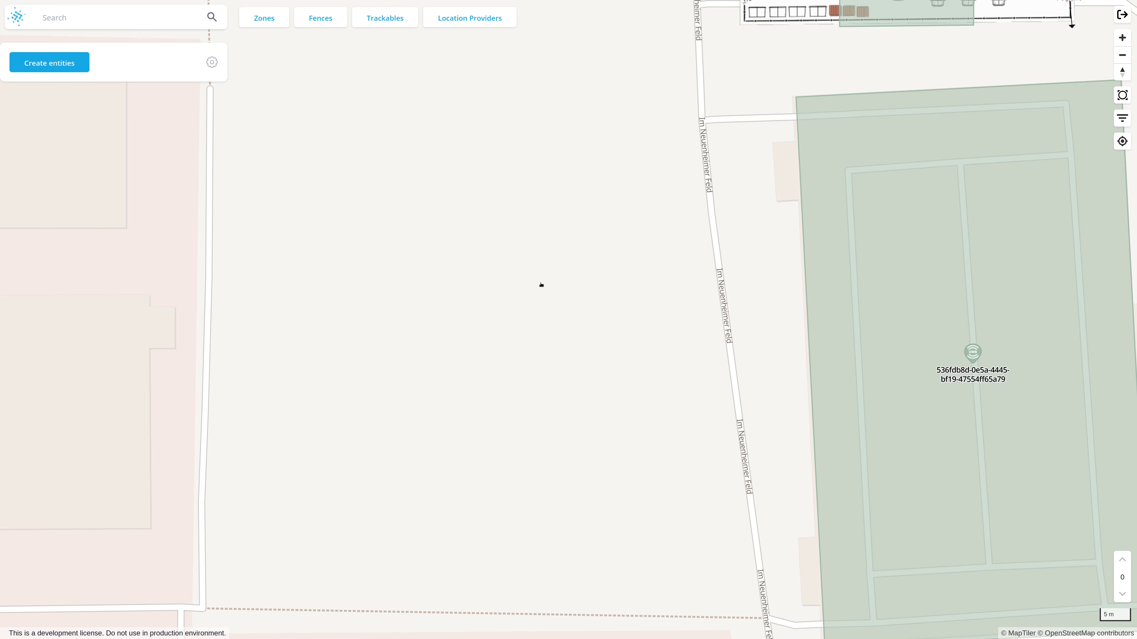
left_click_drag(541, 287, 767, 345)
left_click_drag(474, 223, 668, 280)
scroll(650, 277, "up", 5)
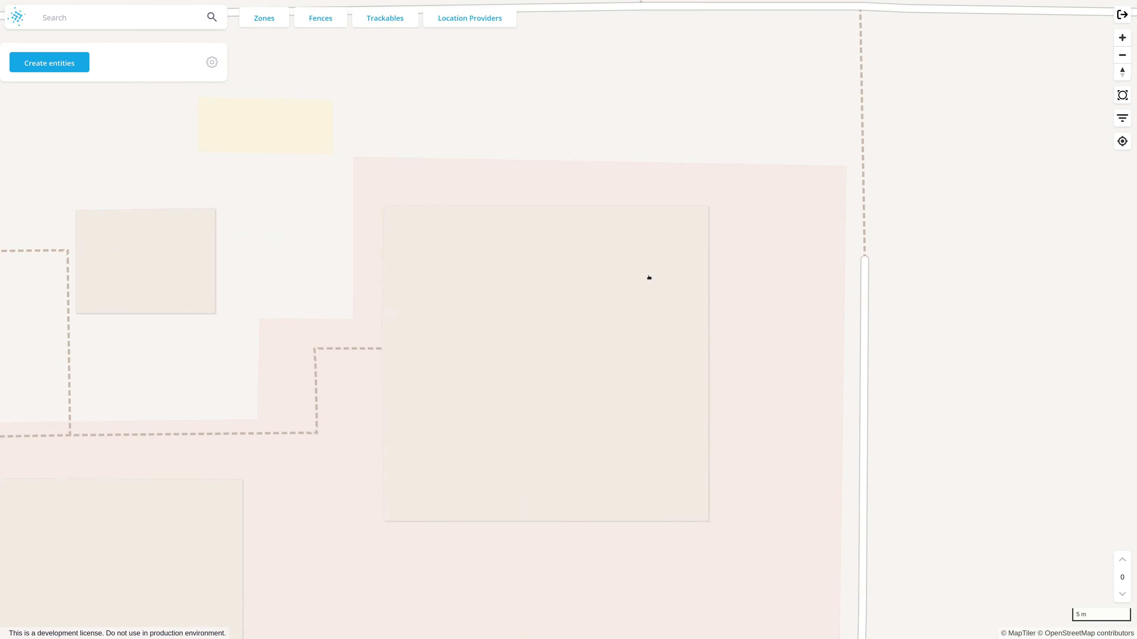
left_click(211, 62)
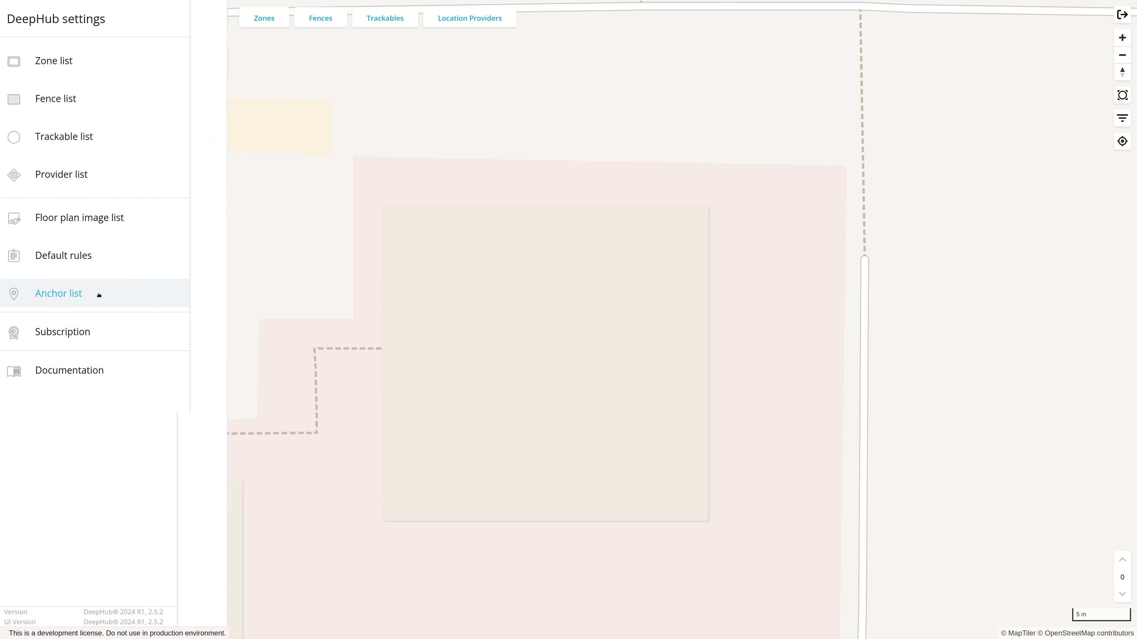
left_click(104, 294)
In Postman, open "Create a zone" and replace its body with a uwb zone, foreign_id NEW_RTLS_ZONE, transformation type gcp, and anchor IDs #1 to #4
key("alt+Tab")
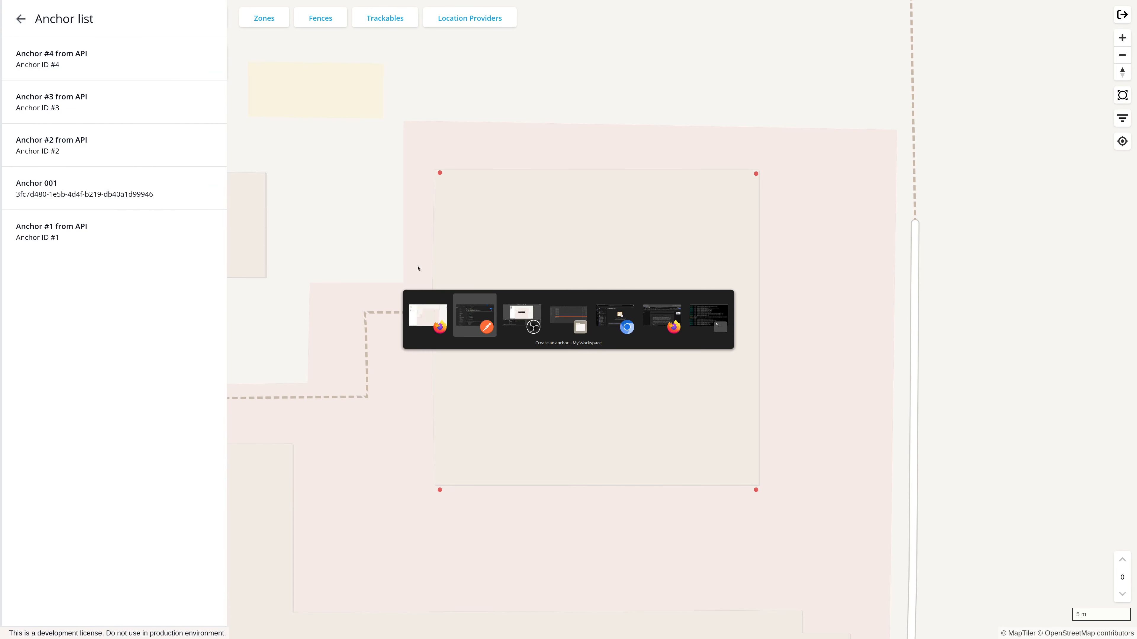
left_click(1025, 129)
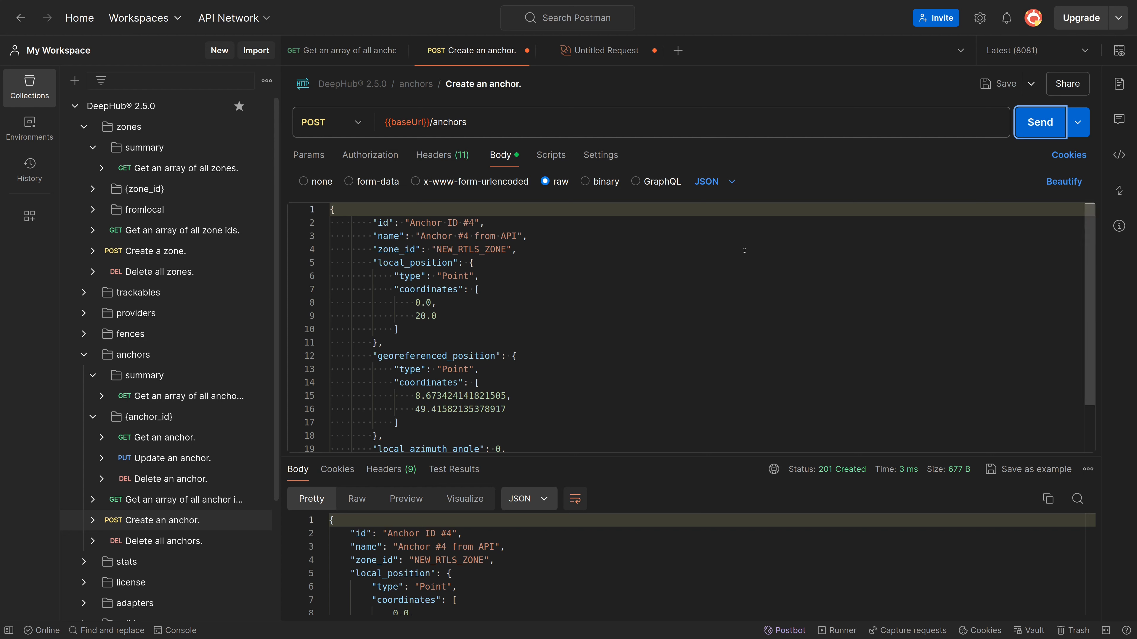
left_click(529, 250)
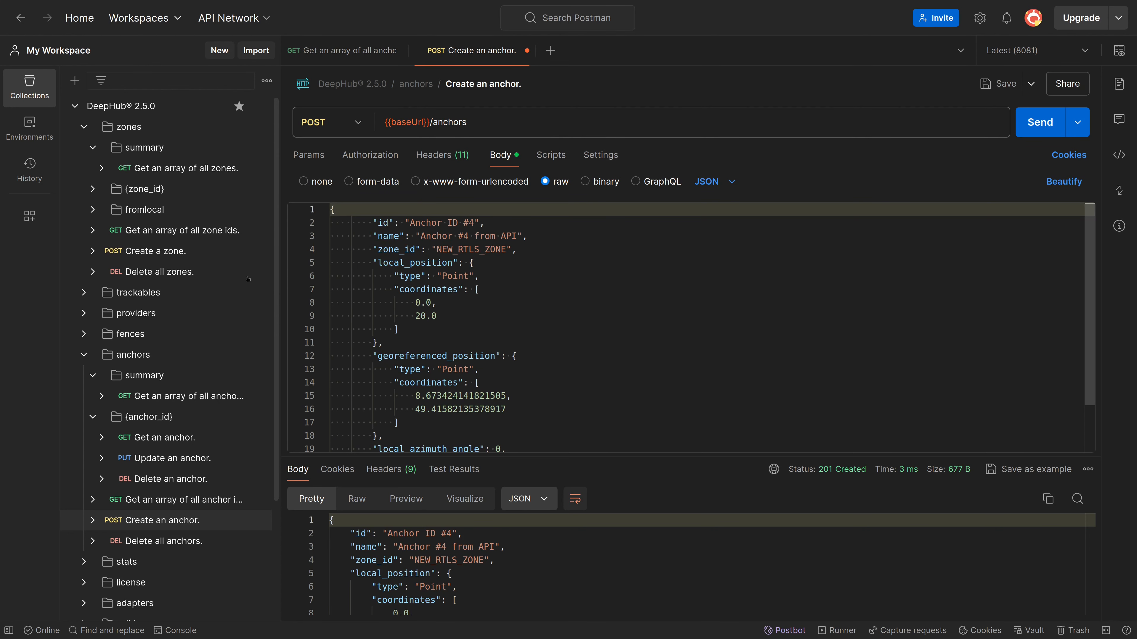
left_click(246, 252)
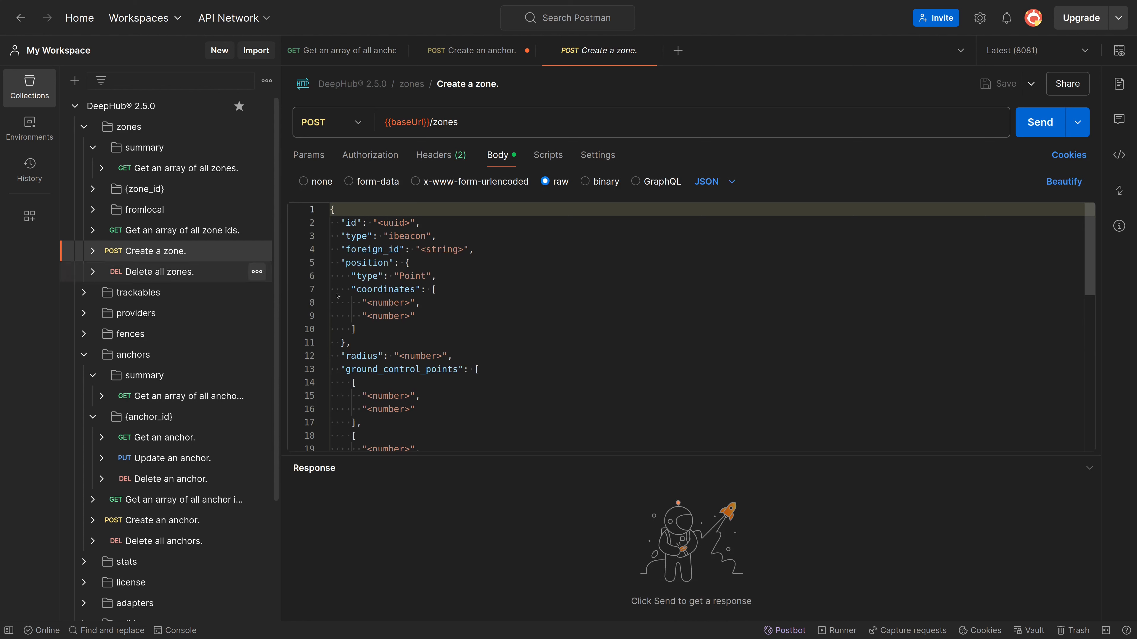
key("ctrl+a")
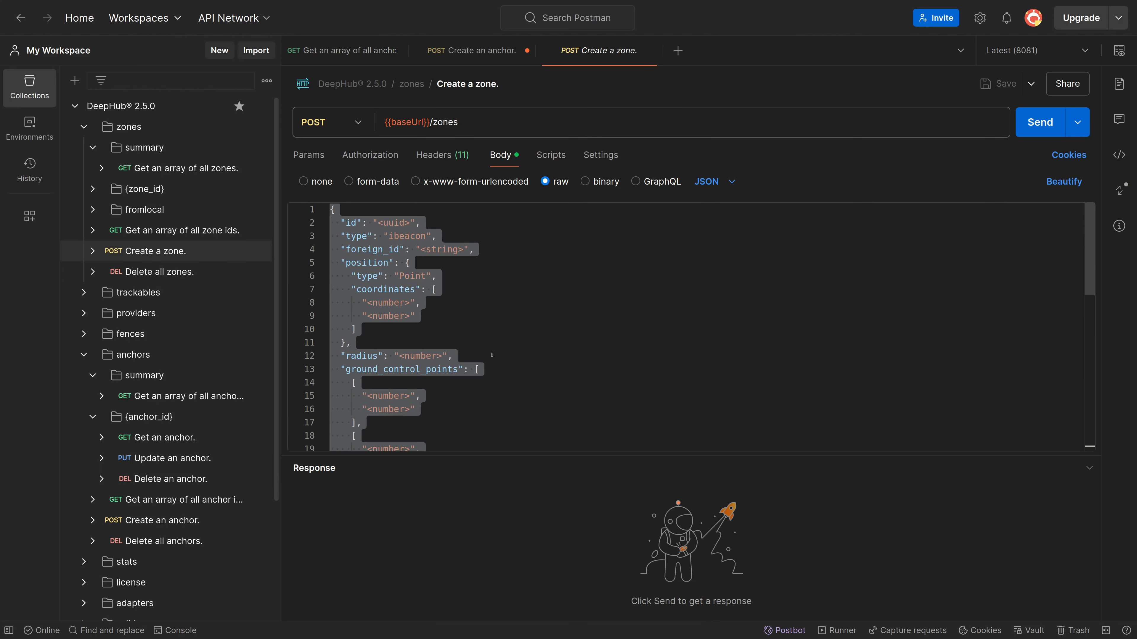
type("{   \"id\": \"497f6eca-6276-4993-bfeb-53cbbbba6f08\",   \"type\": \"uwb\",   \"foreign_id\": \"NEW_RTLS_ZONE\",   \"transformation_type\": \"gcp\",   \"anchor_ids\": [     \"Anchor ID #1\",     \"Anchor ID #2\",     \"Anchor ID #3\",     \"Anchor ID #4\"   ] }")
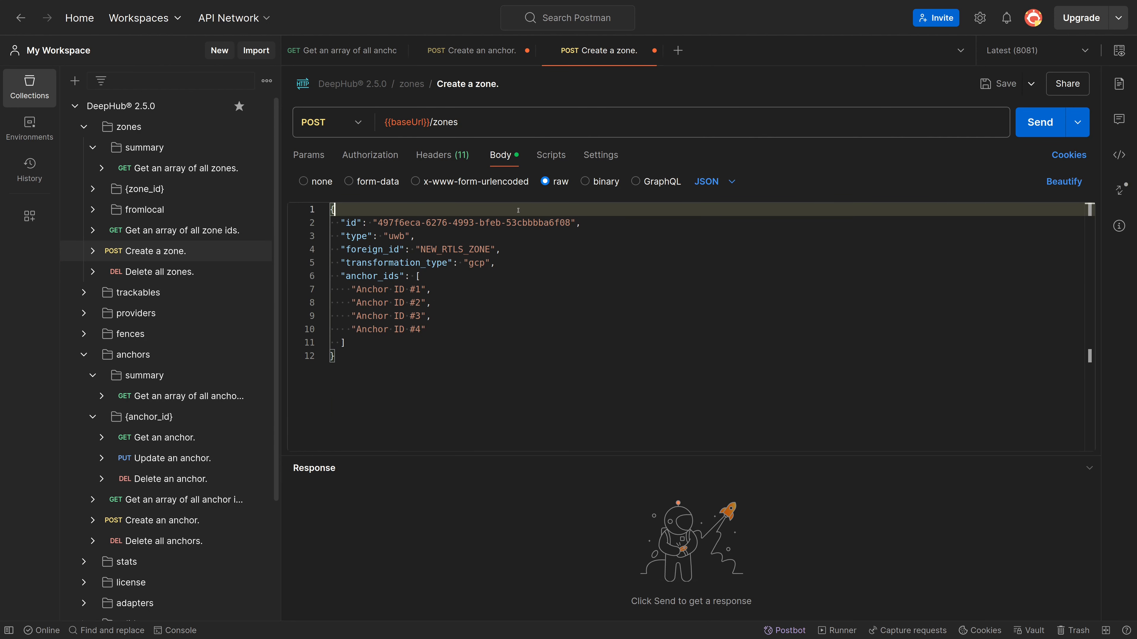
Review the foreign_id, transformation_type and anchor_ids fields, send the zone creation request, and switch to DeepHub to view the zone on the map
left_click(517, 248)
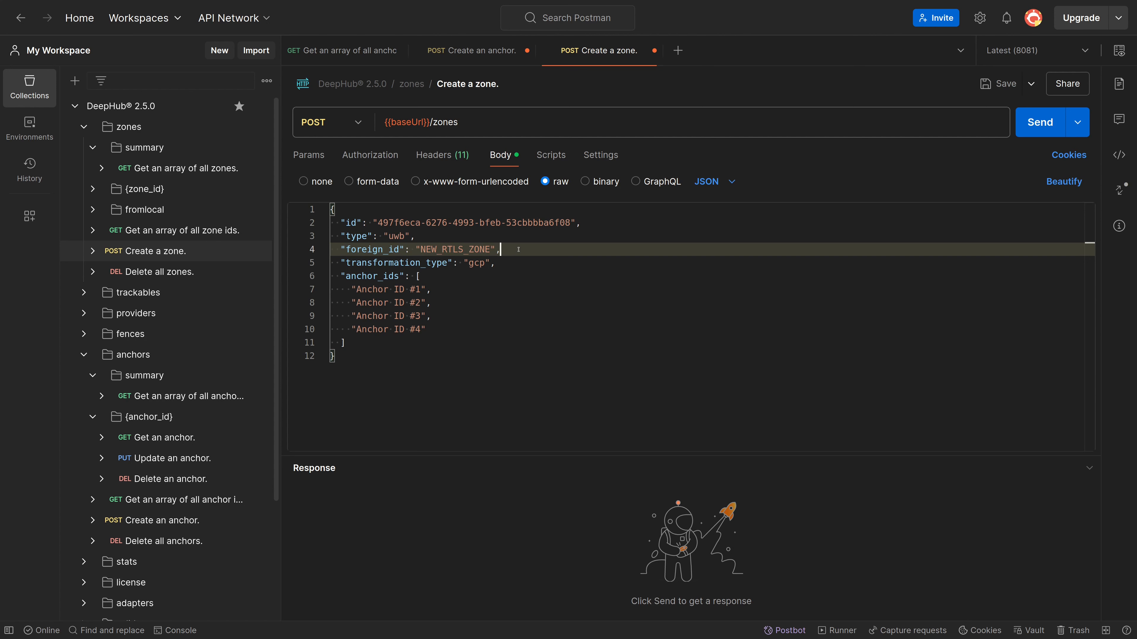
left_click(520, 263)
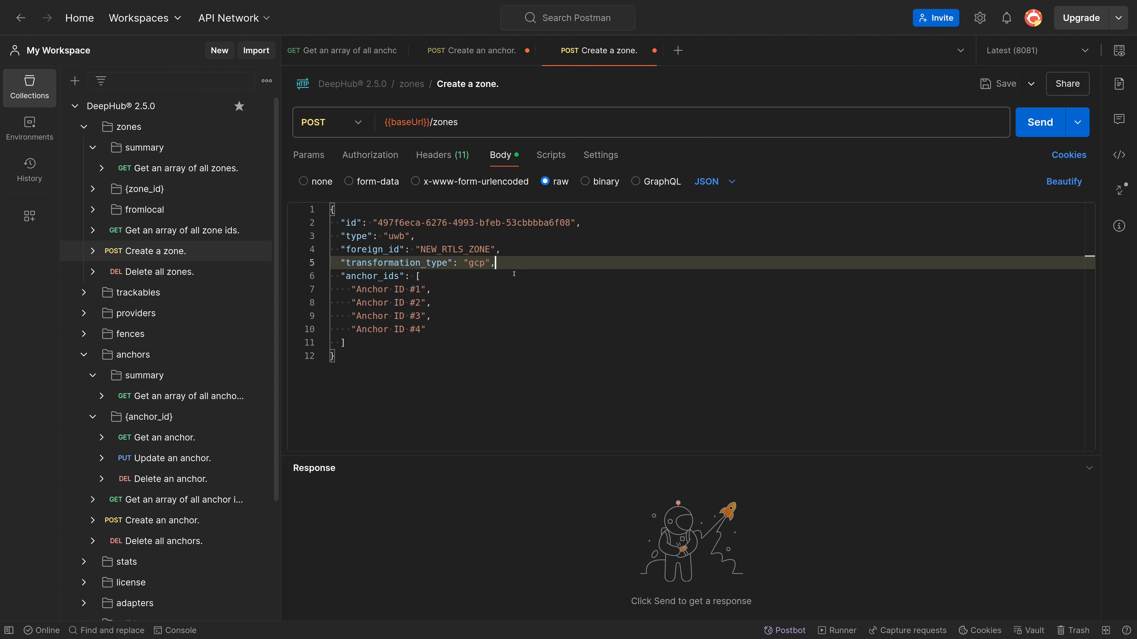
left_click(513, 276)
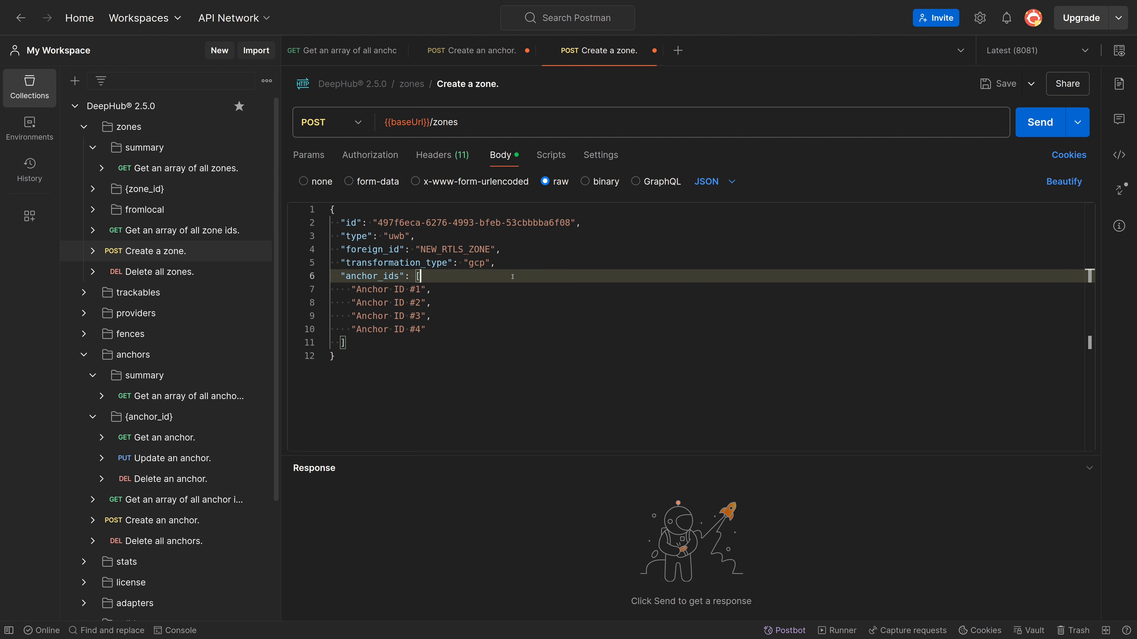
left_click(1022, 130)
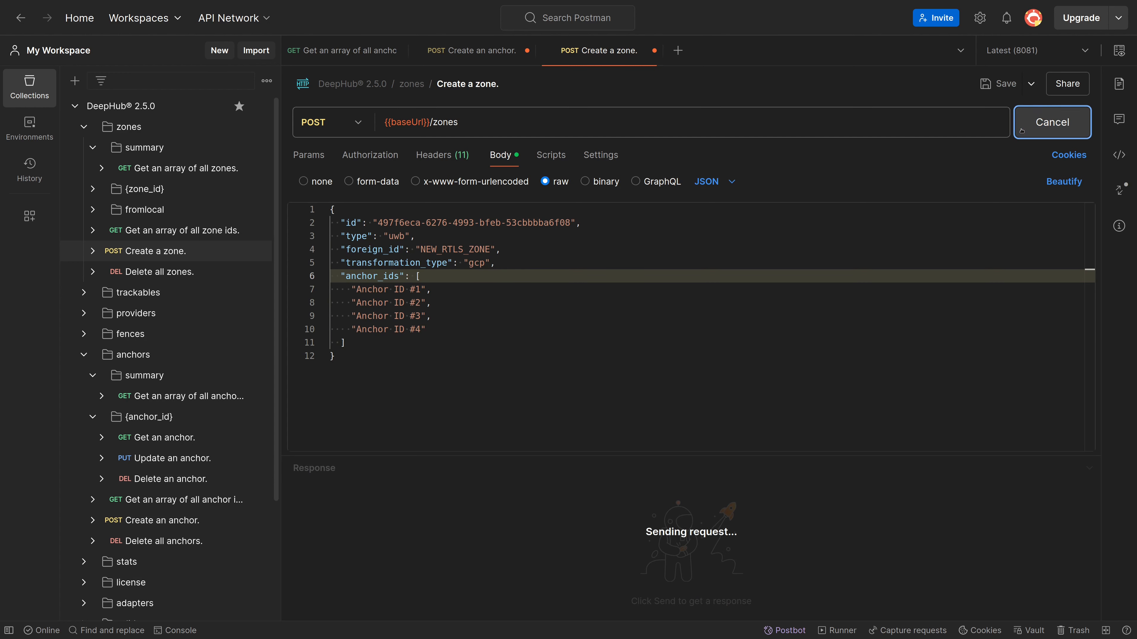
key("alt+Tab")
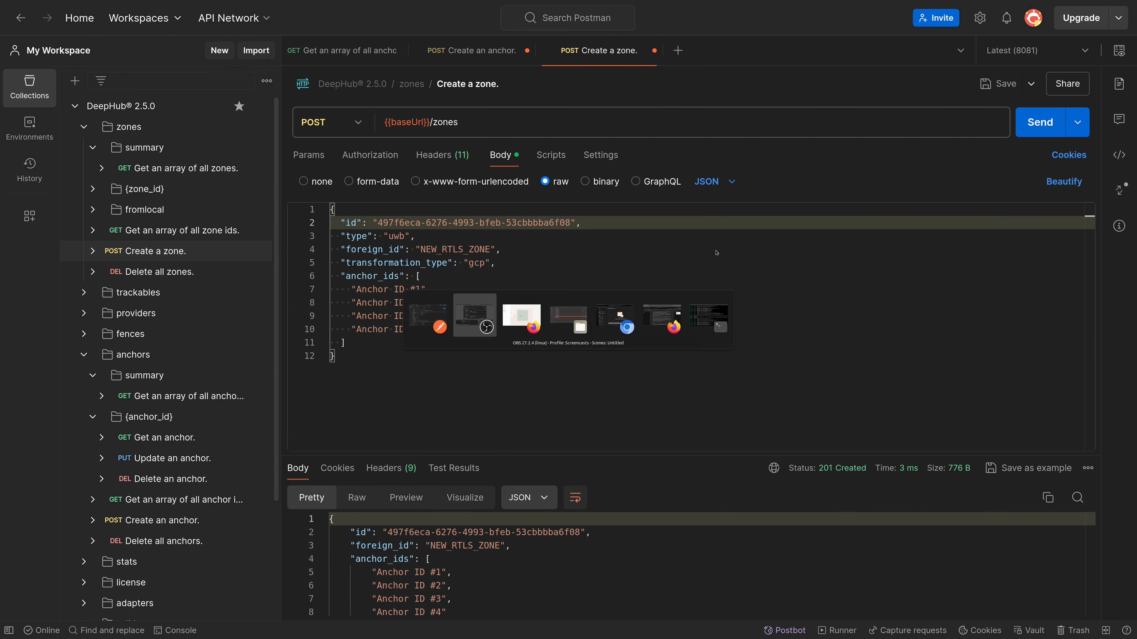
key("alt+Tab")
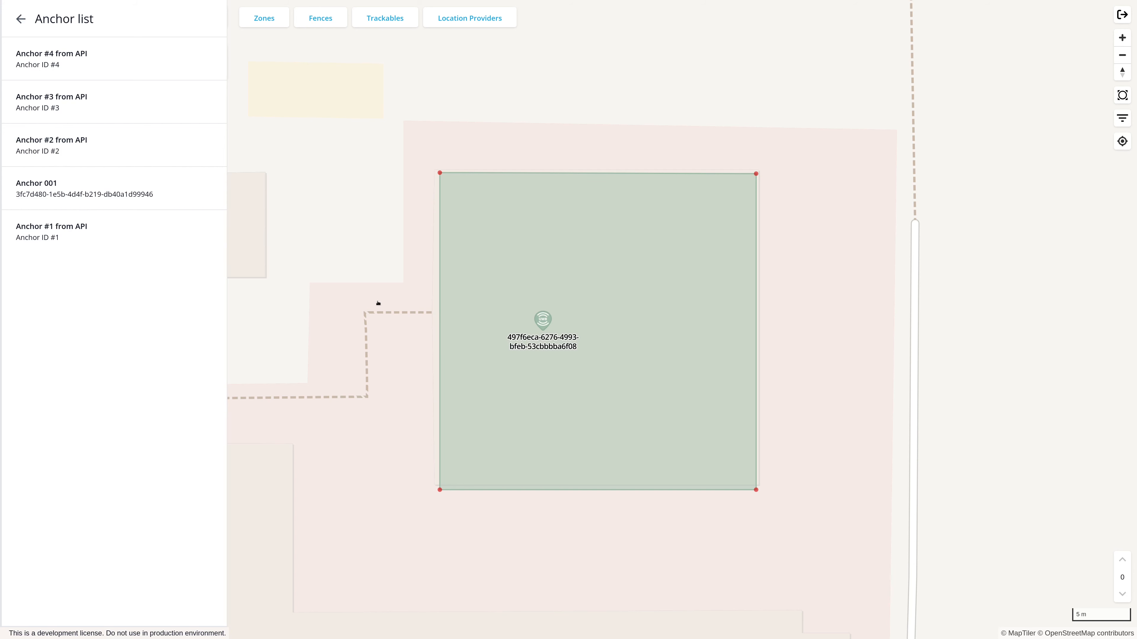
Switch to Postman, open the "Update an anchor" request and set its anchor_id path variable to "Anchor ID 1"
key("alt+Tab")
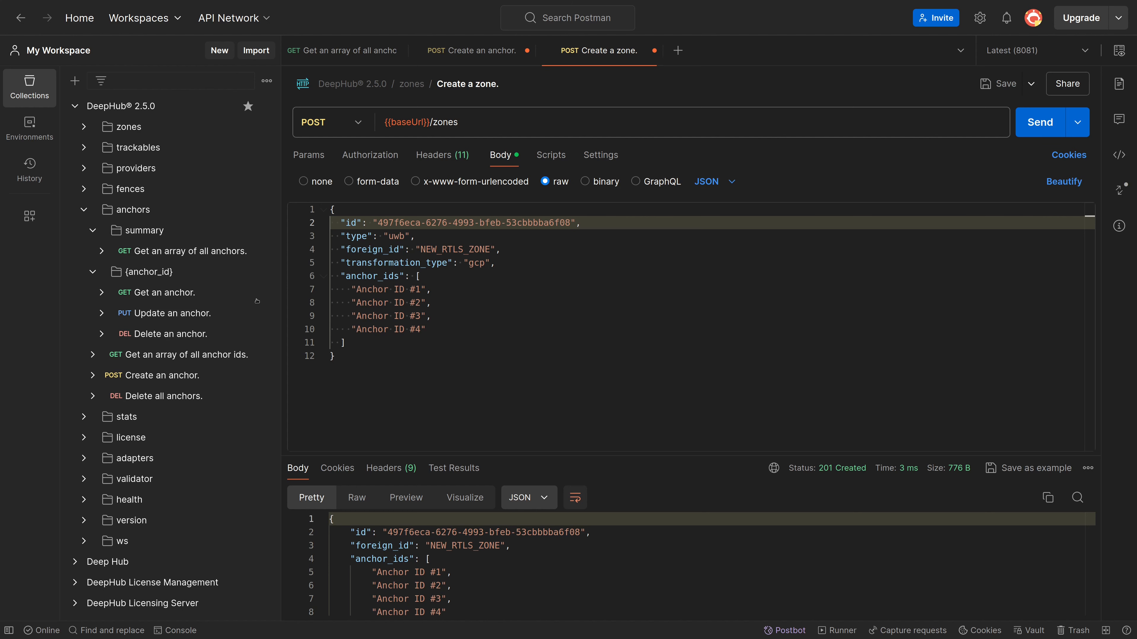
left_click(184, 320)
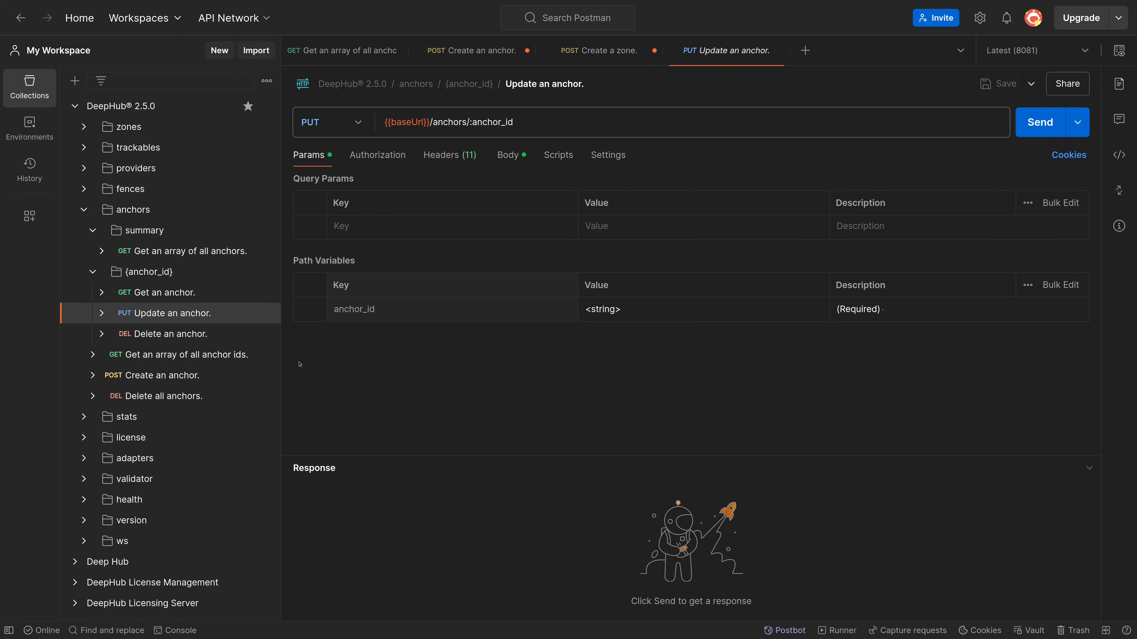
left_click_drag(624, 310, 574, 304)
type("Anchor ID ")
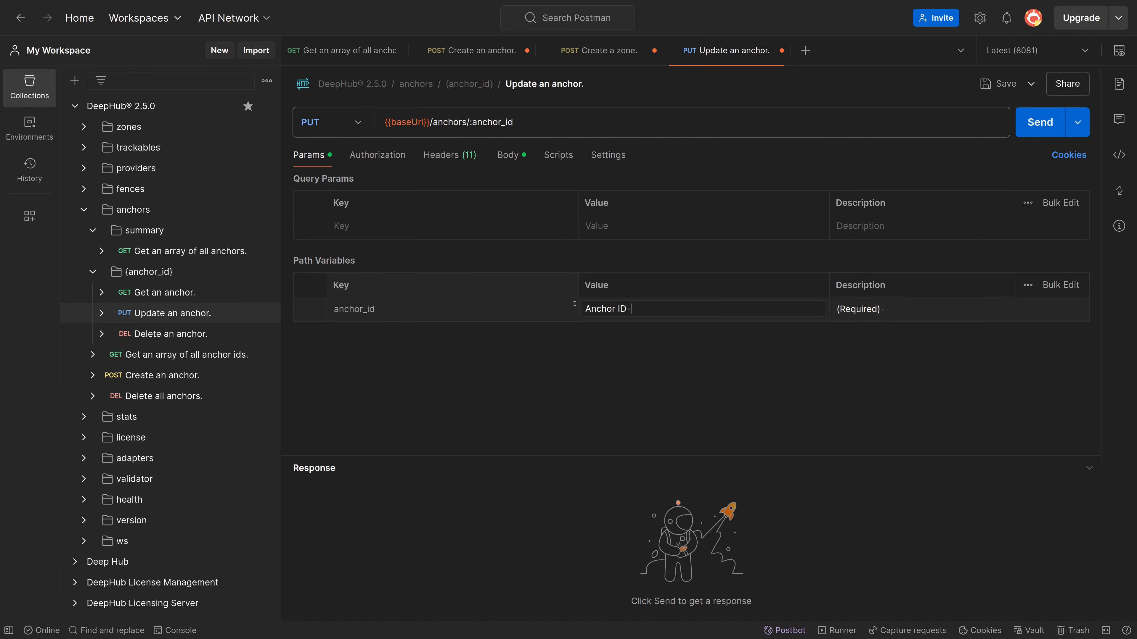
type("1")
Replace the request body with the JSON of "Anchor #1 from API", with id "Anchor ID 1" and zone_id NEW_RTLS_ZONE
left_click(508, 156)
left_click(526, 302)
key("ctrl+a")
key("ctrl+v")
Add com.flowcate.distance 10 and com.flowcate.horizontal_range 100 to the anchor's properties object, aligning the two lines
left_click(431, 431)
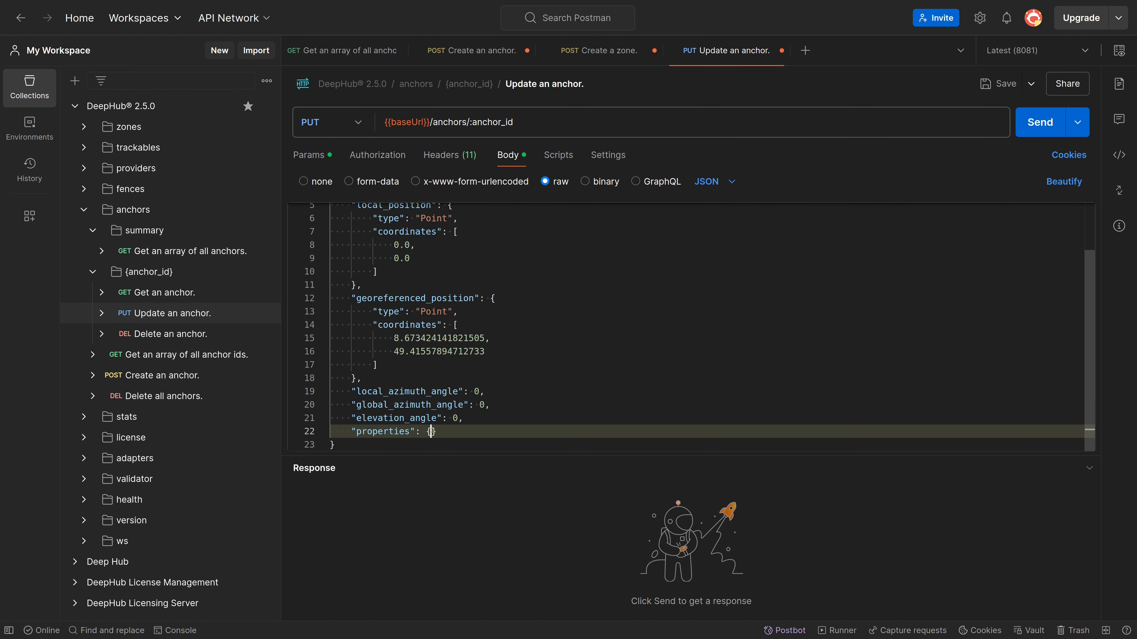
key("Return")
type("\"com.flowcate.distance\": 10, \"com.flowcate.horizontal_range\": 100")
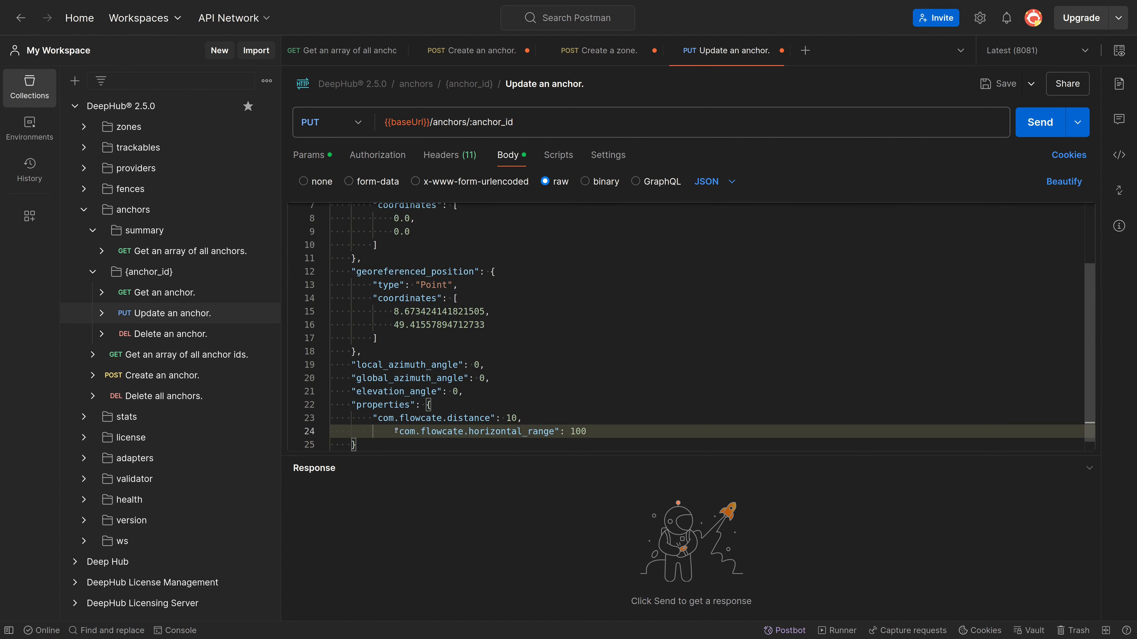
key("Home")
key("BackSpace")
Set com.flowcate.distance to 15 and com.flowcate.horizontal_range to 90 in the anchor's properties
left_click(512, 418)
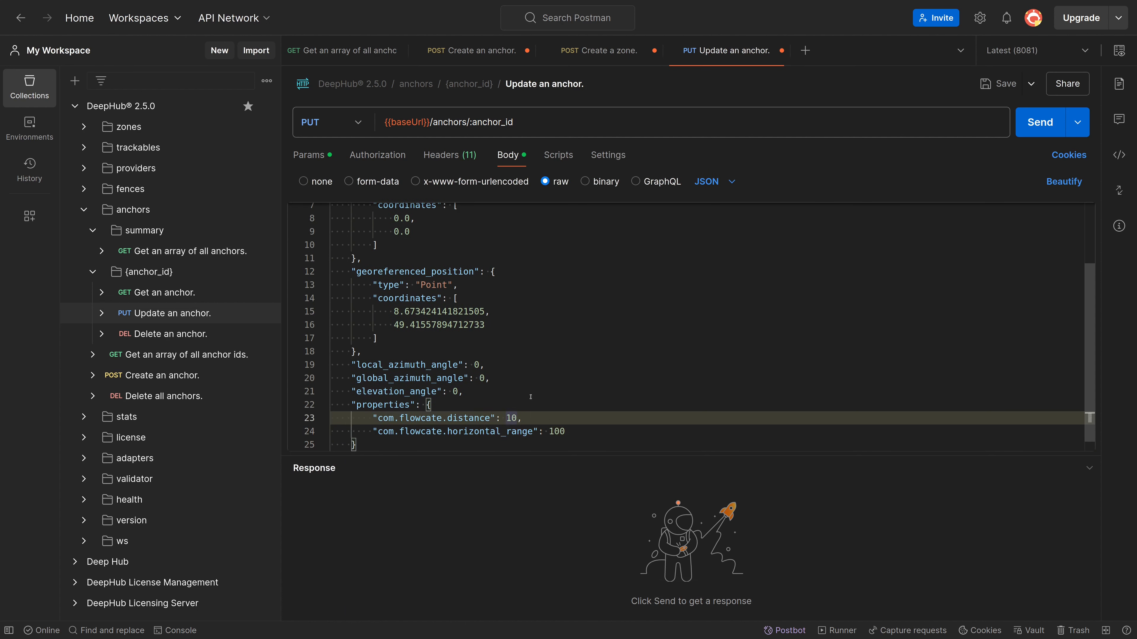
key("Delete")
type("5")
double_click(558, 430)
key("BackSpace")
key("BackSpace")
type("5")
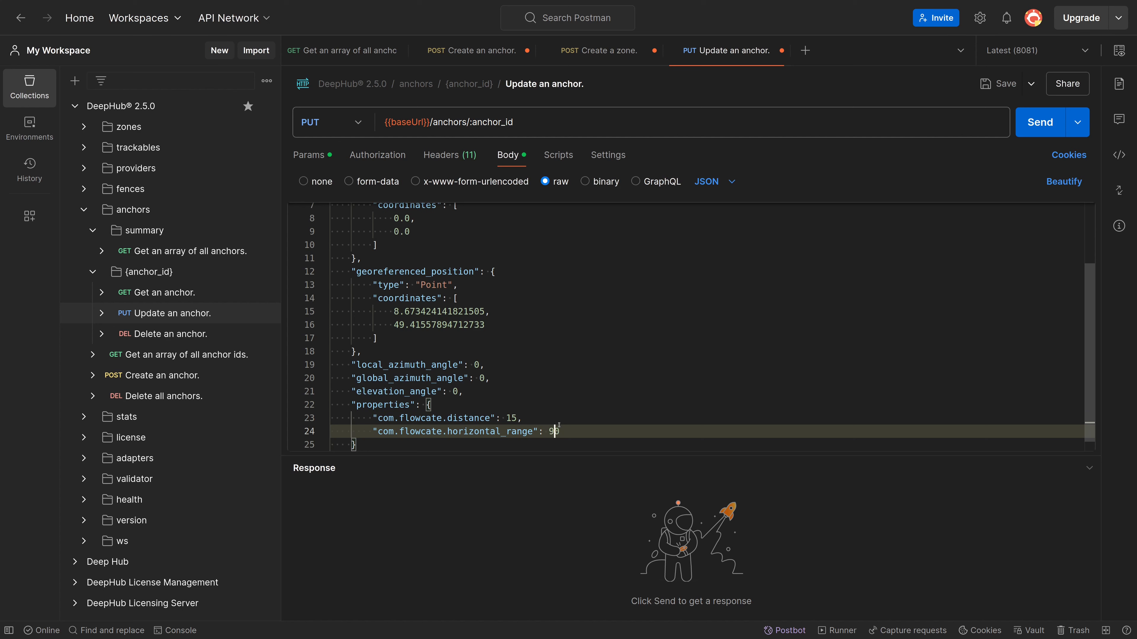
Review the request body, send the anchor update, and switch to DeepHub to view the anchor on the map
scroll(558, 420, "up", 3)
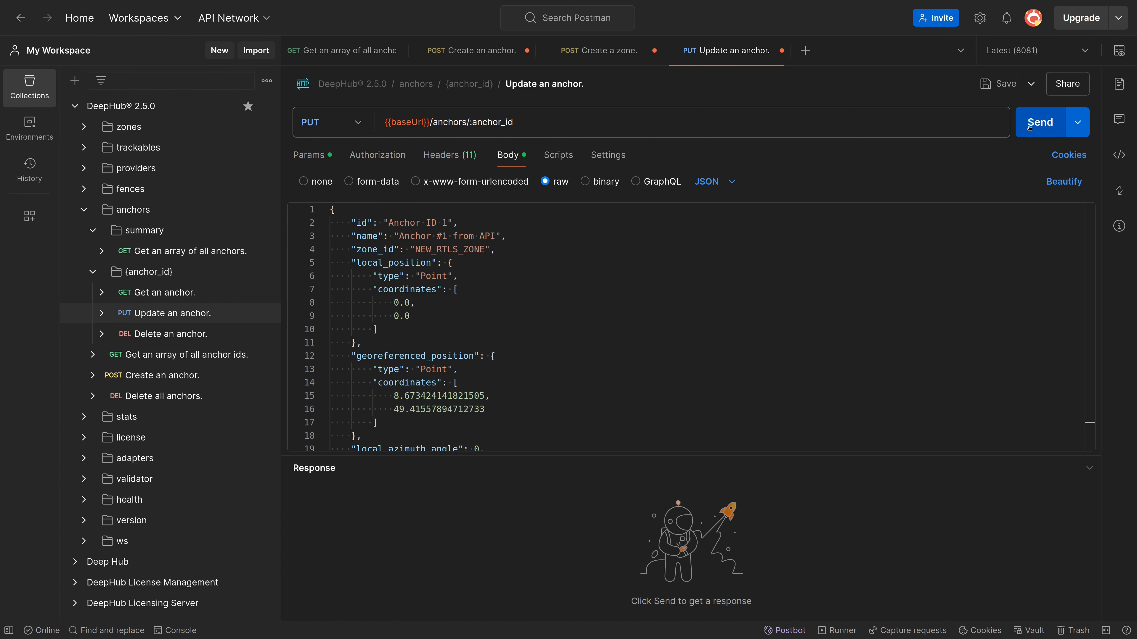
left_click(1029, 128)
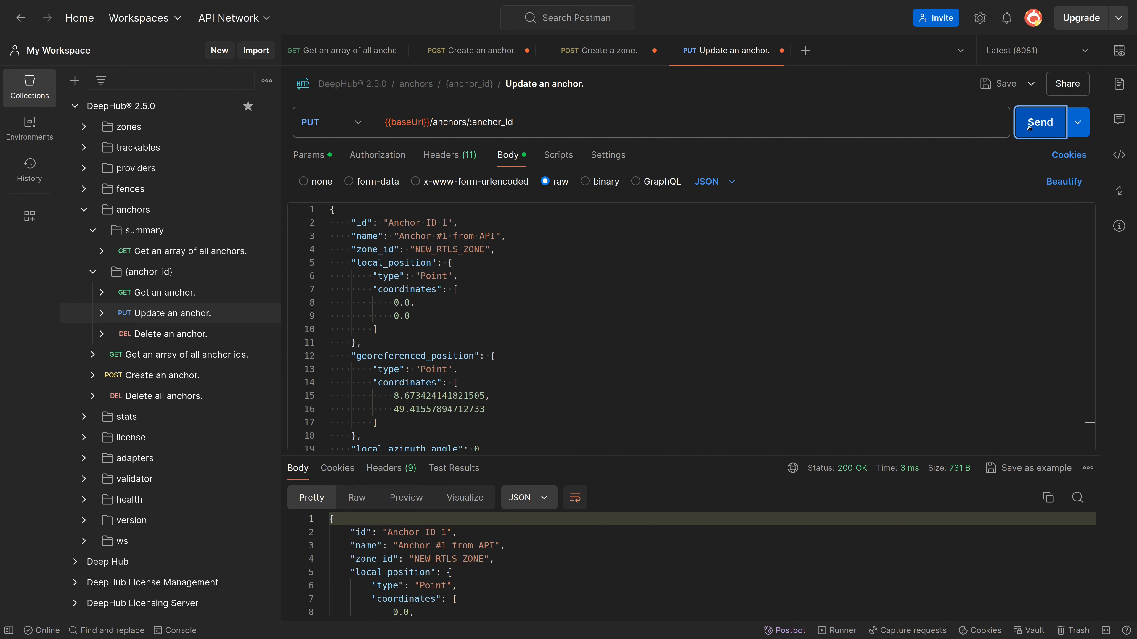
left_click(746, 304)
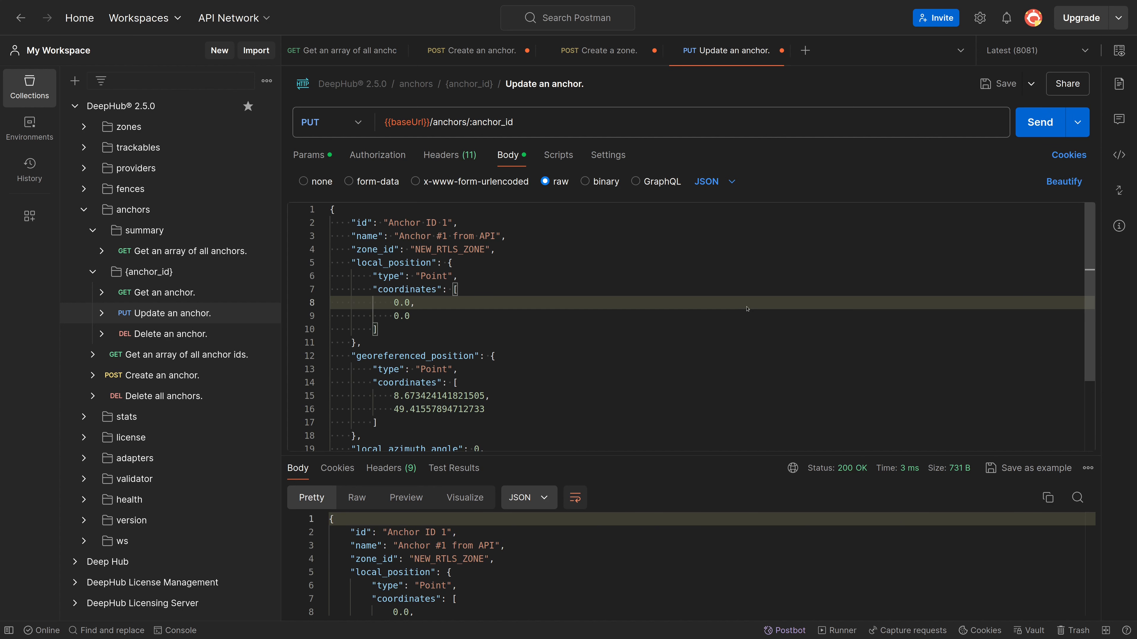
key("alt+Tab")
key("alt+Tab")
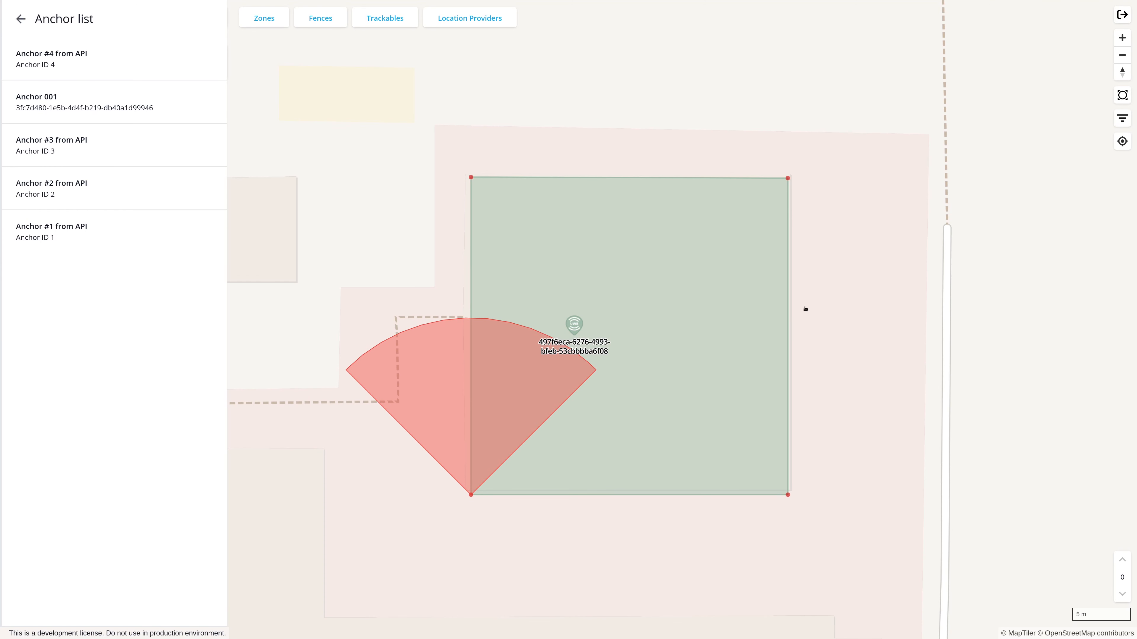
Open "Anchor #1 from API" in the anchor list and examine its custom properties
left_click(114, 233)
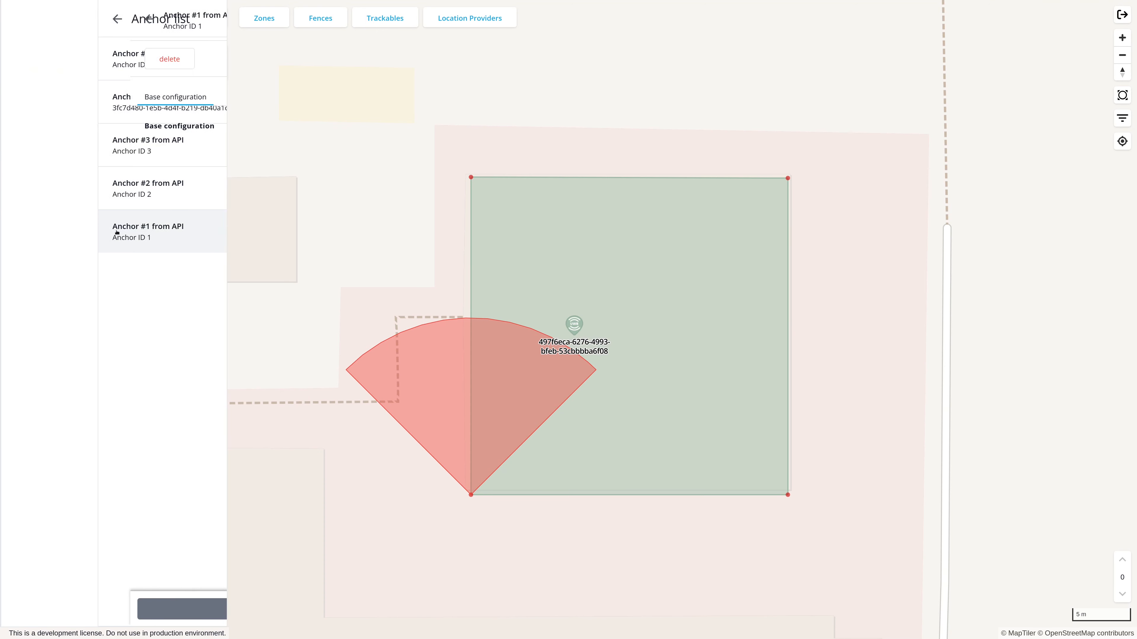
scroll(218, 356, "down", 3)
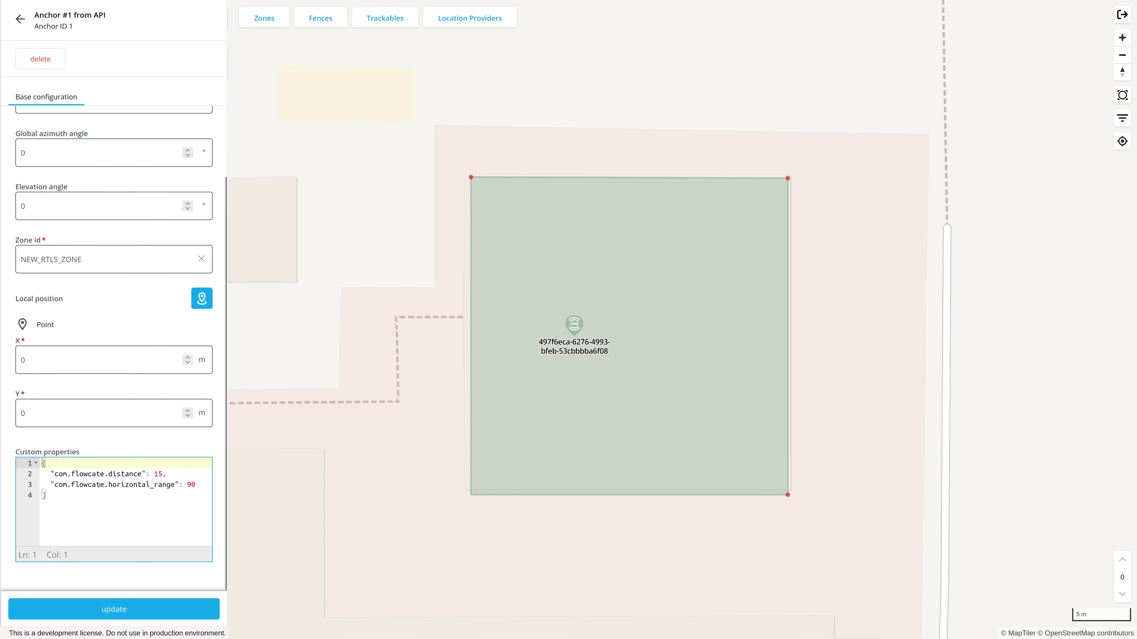
left_click_drag(60, 501, 33, 320)
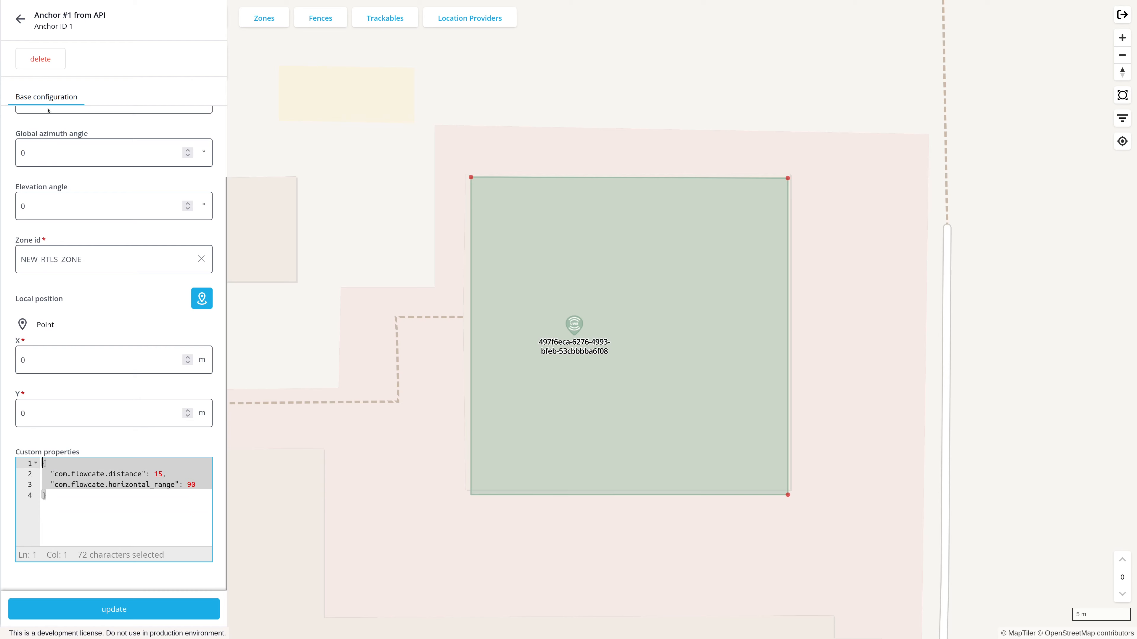
Switch to Postman, show the "Delete an anchor" request, send the "Delete all anchors" request, and switch back to DeepHub
key("alt+Tab")
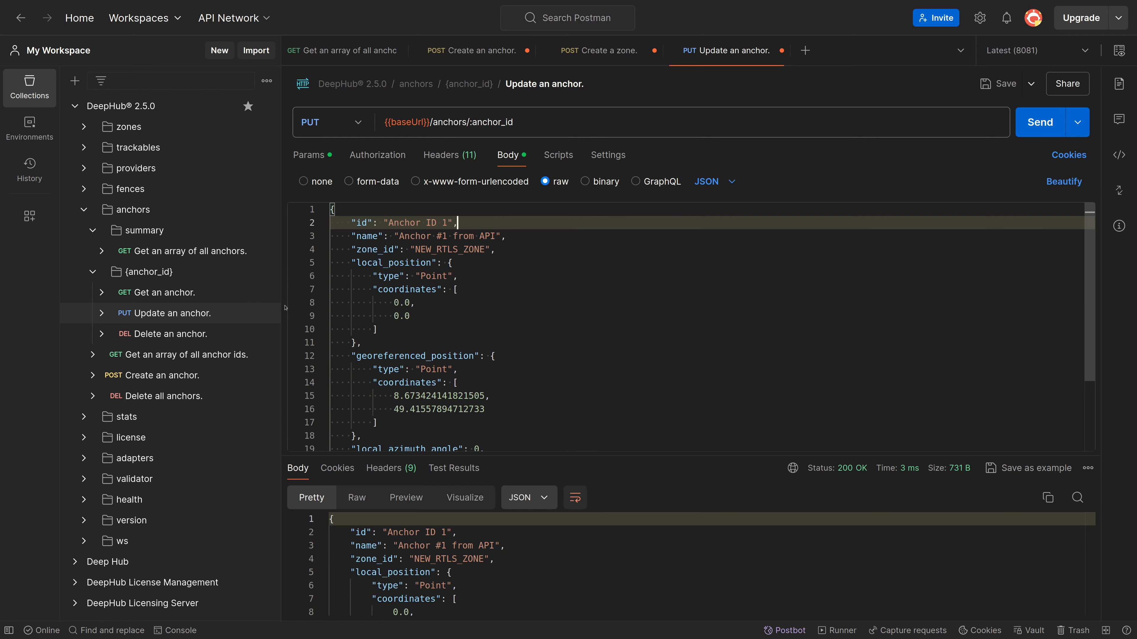
left_click(206, 335)
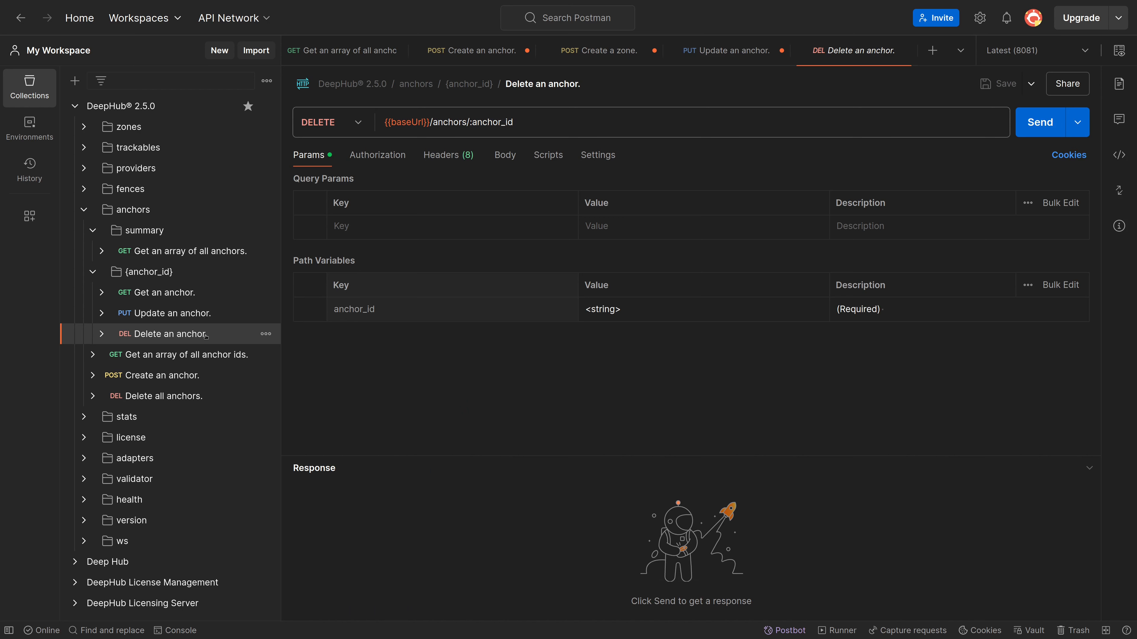
left_click(192, 398)
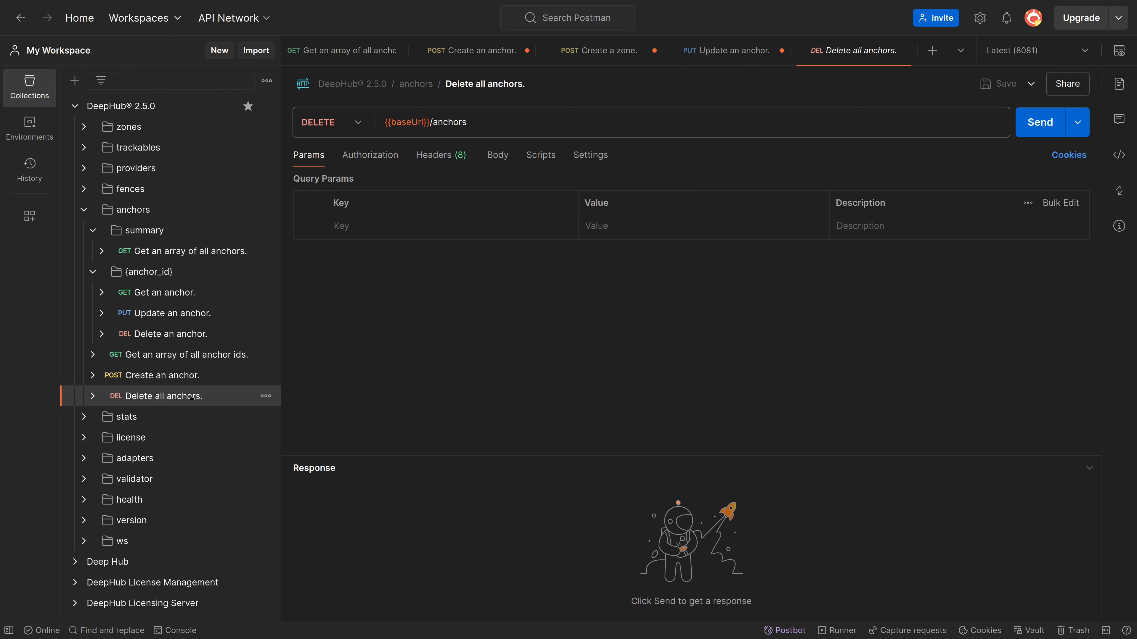
left_click(1036, 125)
key("alt+Tab")
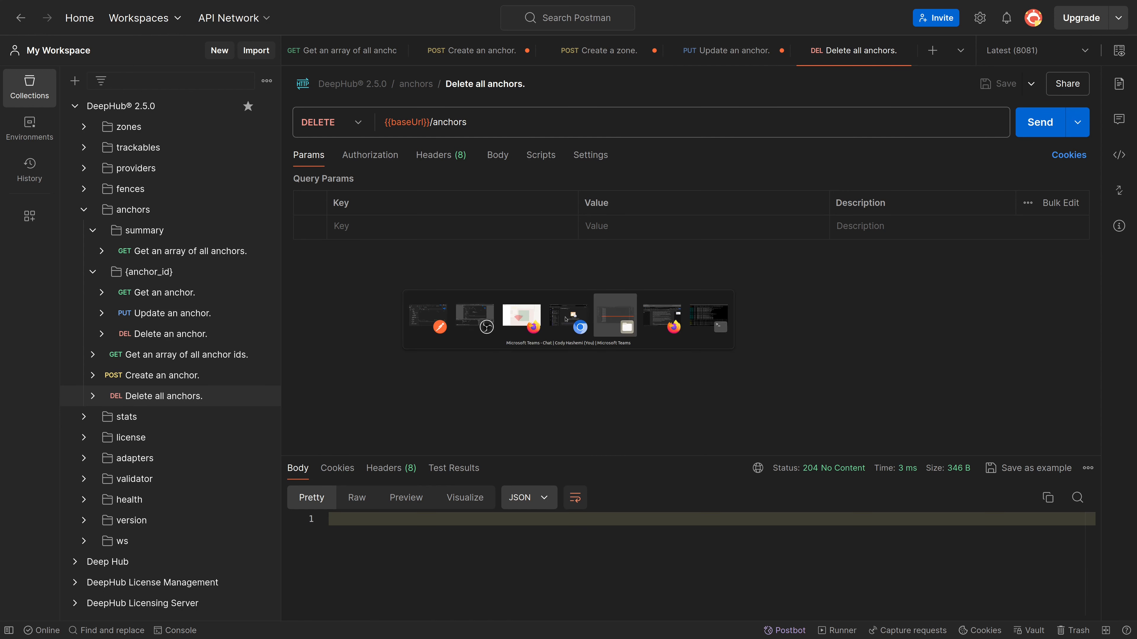